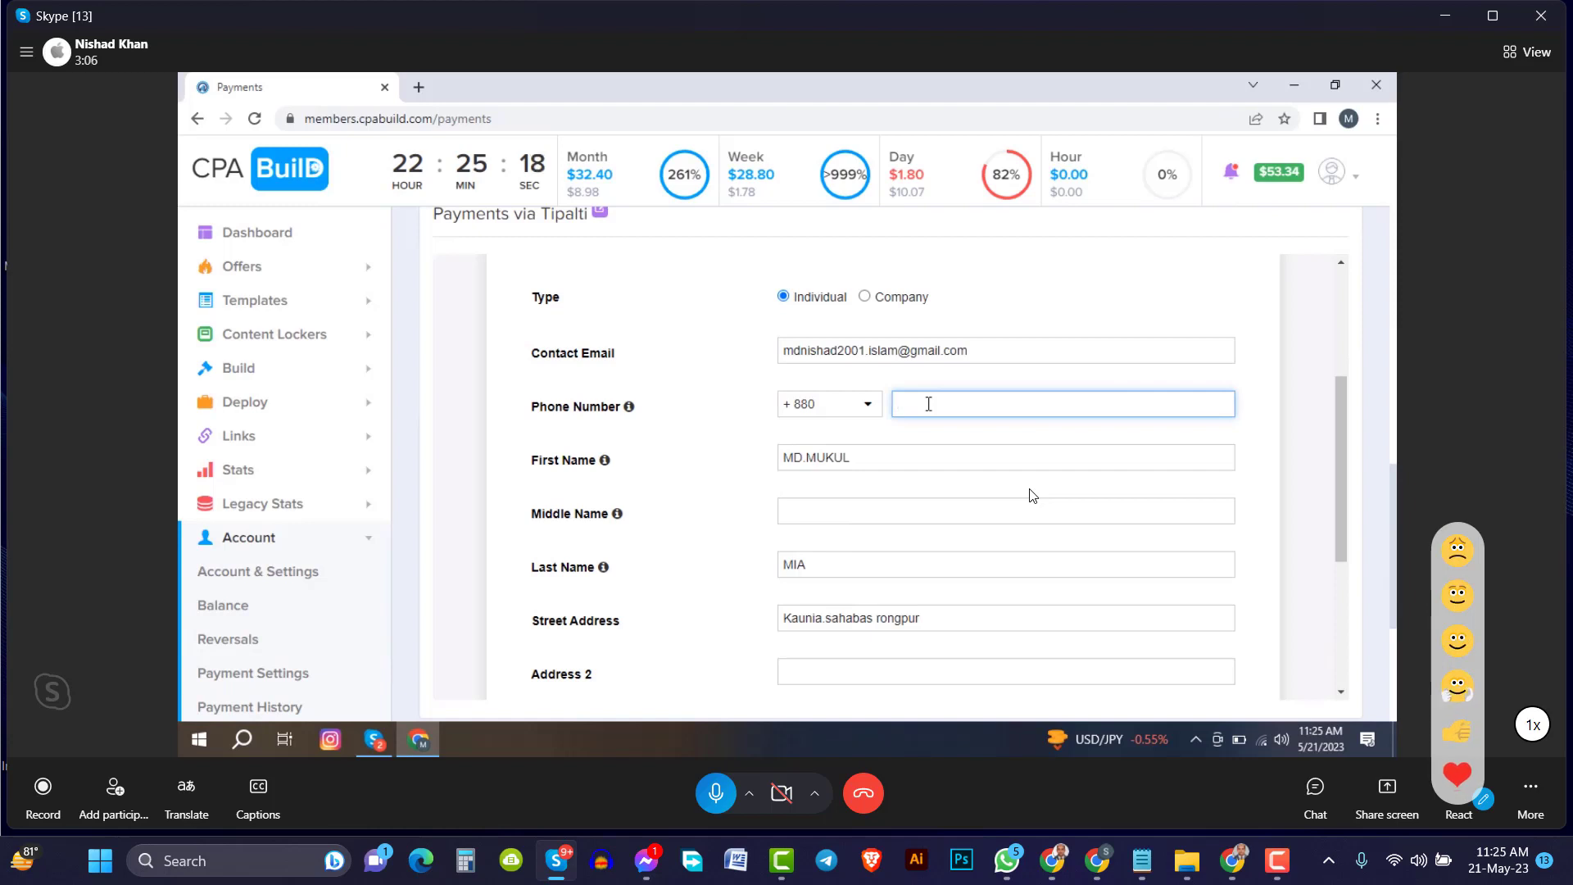
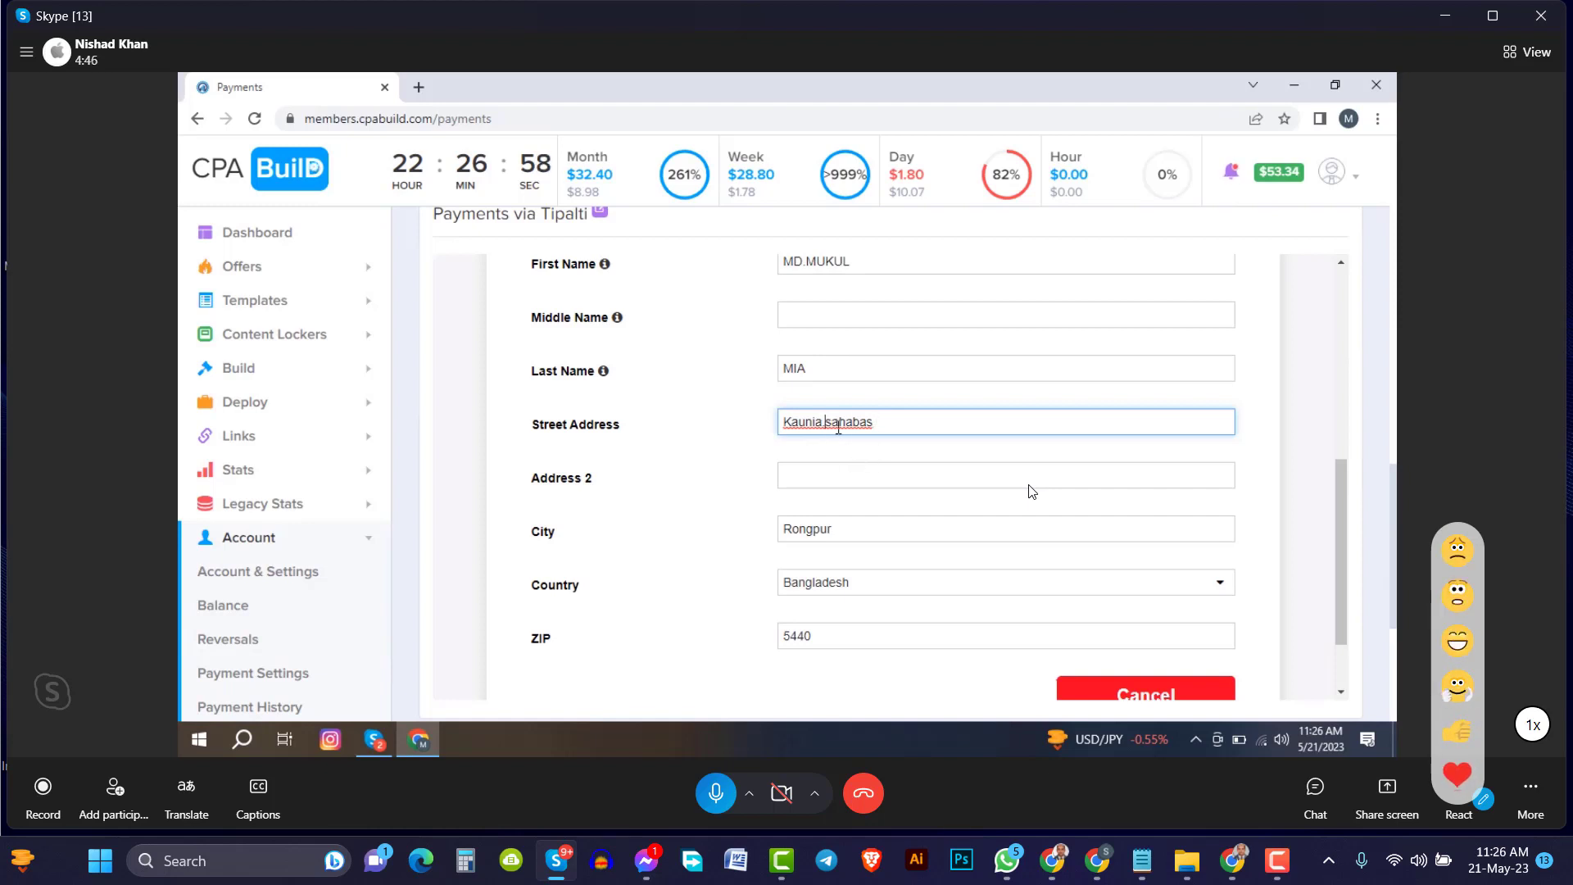
# Remove the extra space from the street address and lowercase its second word
pyautogui.press('BackSpace')
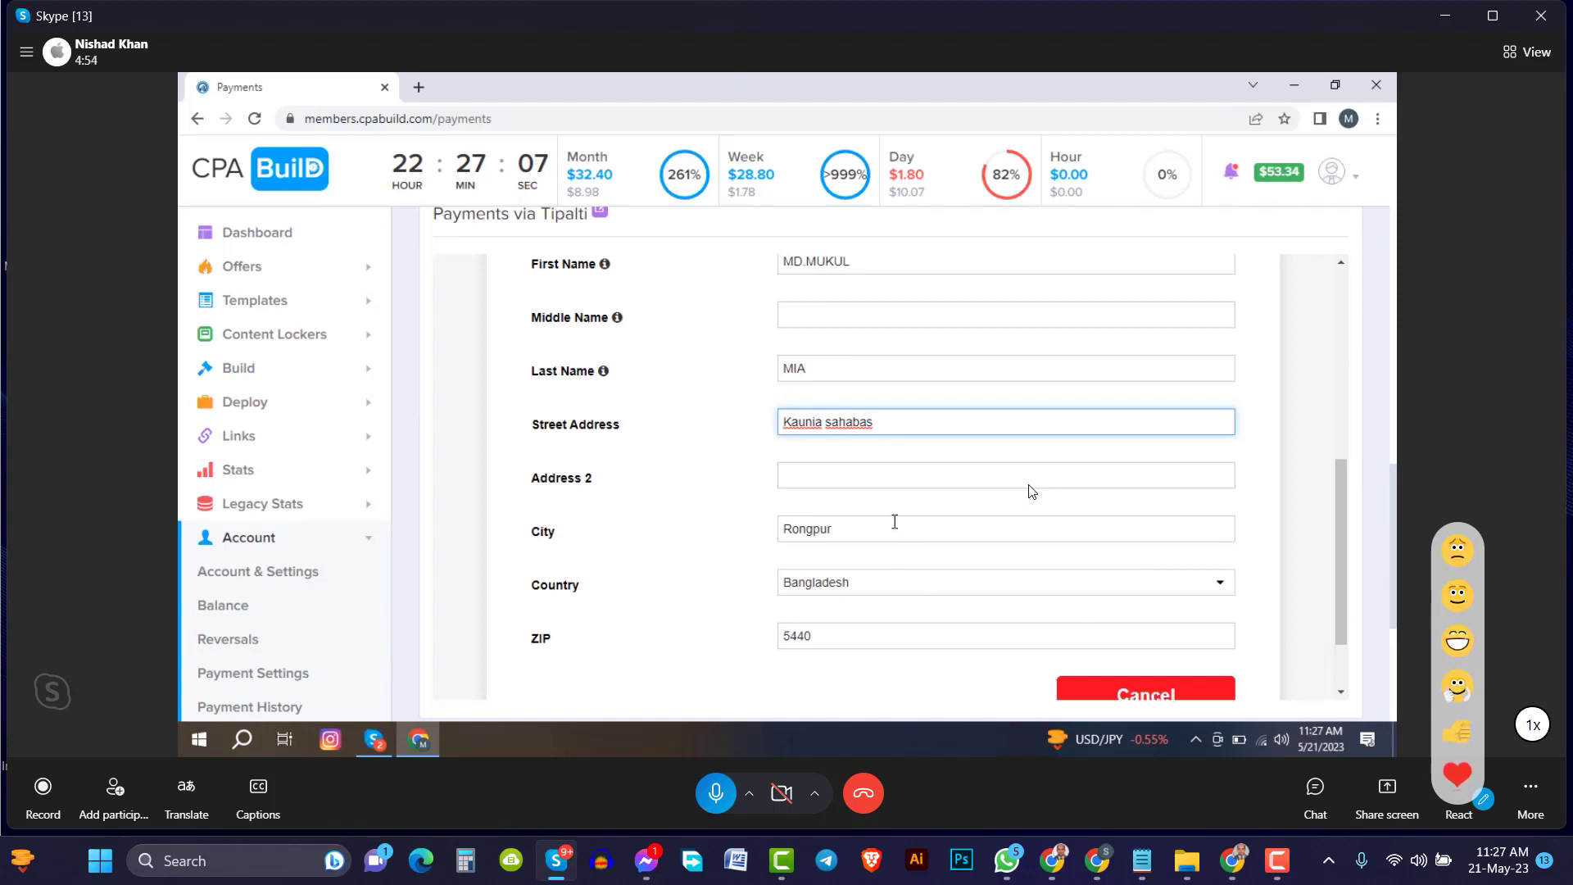
pyautogui.press('Delete')
pyautogui.write('s')
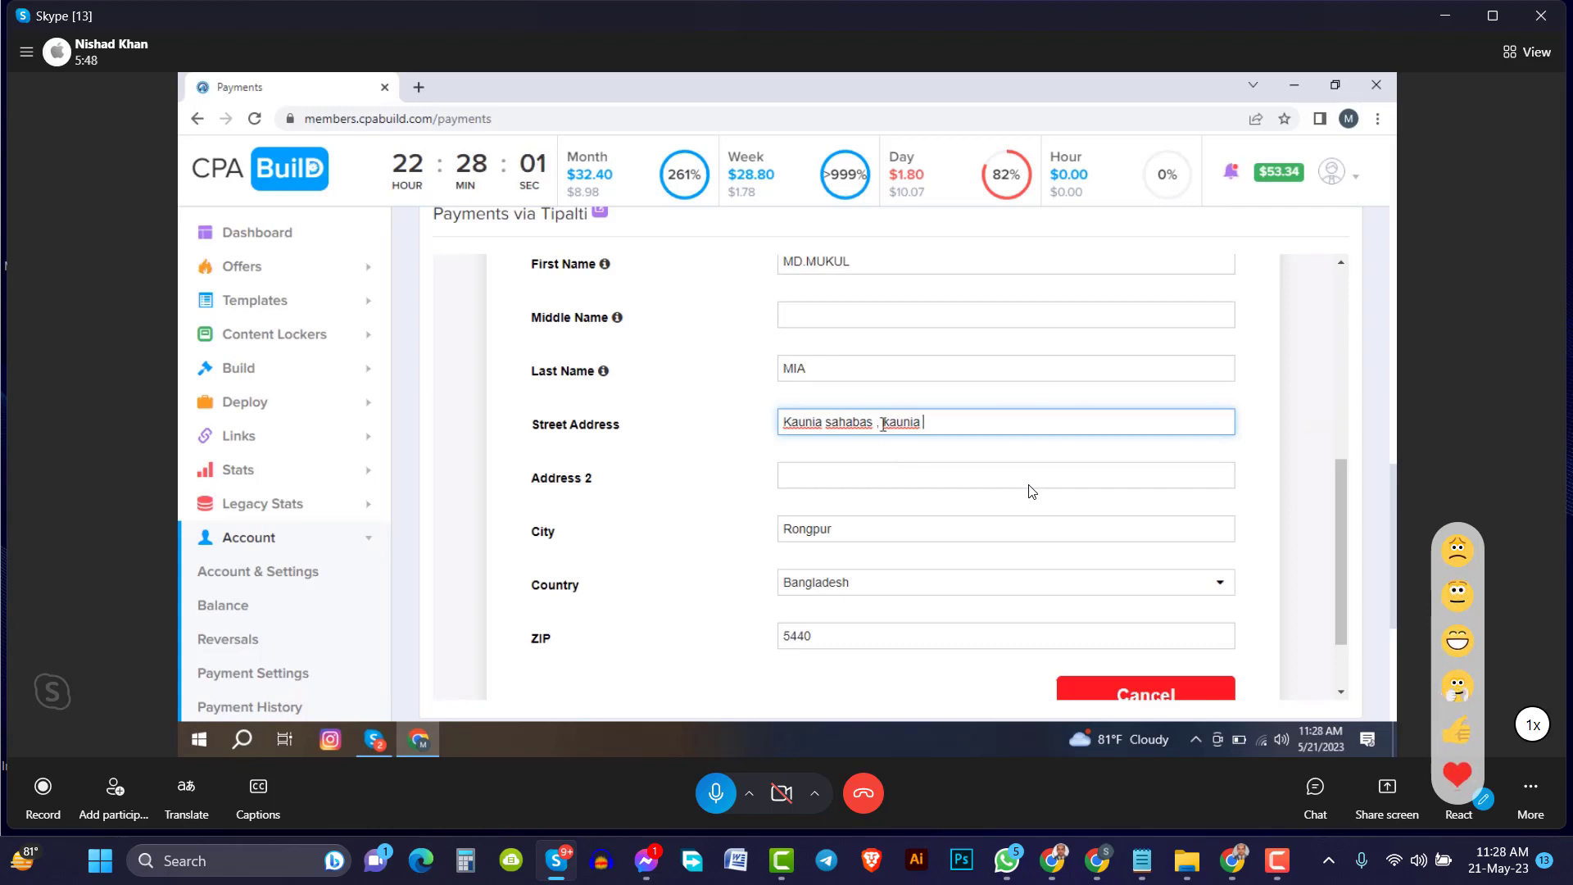
# Move the repeated area name from Street Address into Address 2
pyautogui.moveTo(880, 422); pyautogui.dragTo(925, 425)
pyautogui.rightClick(919, 422)
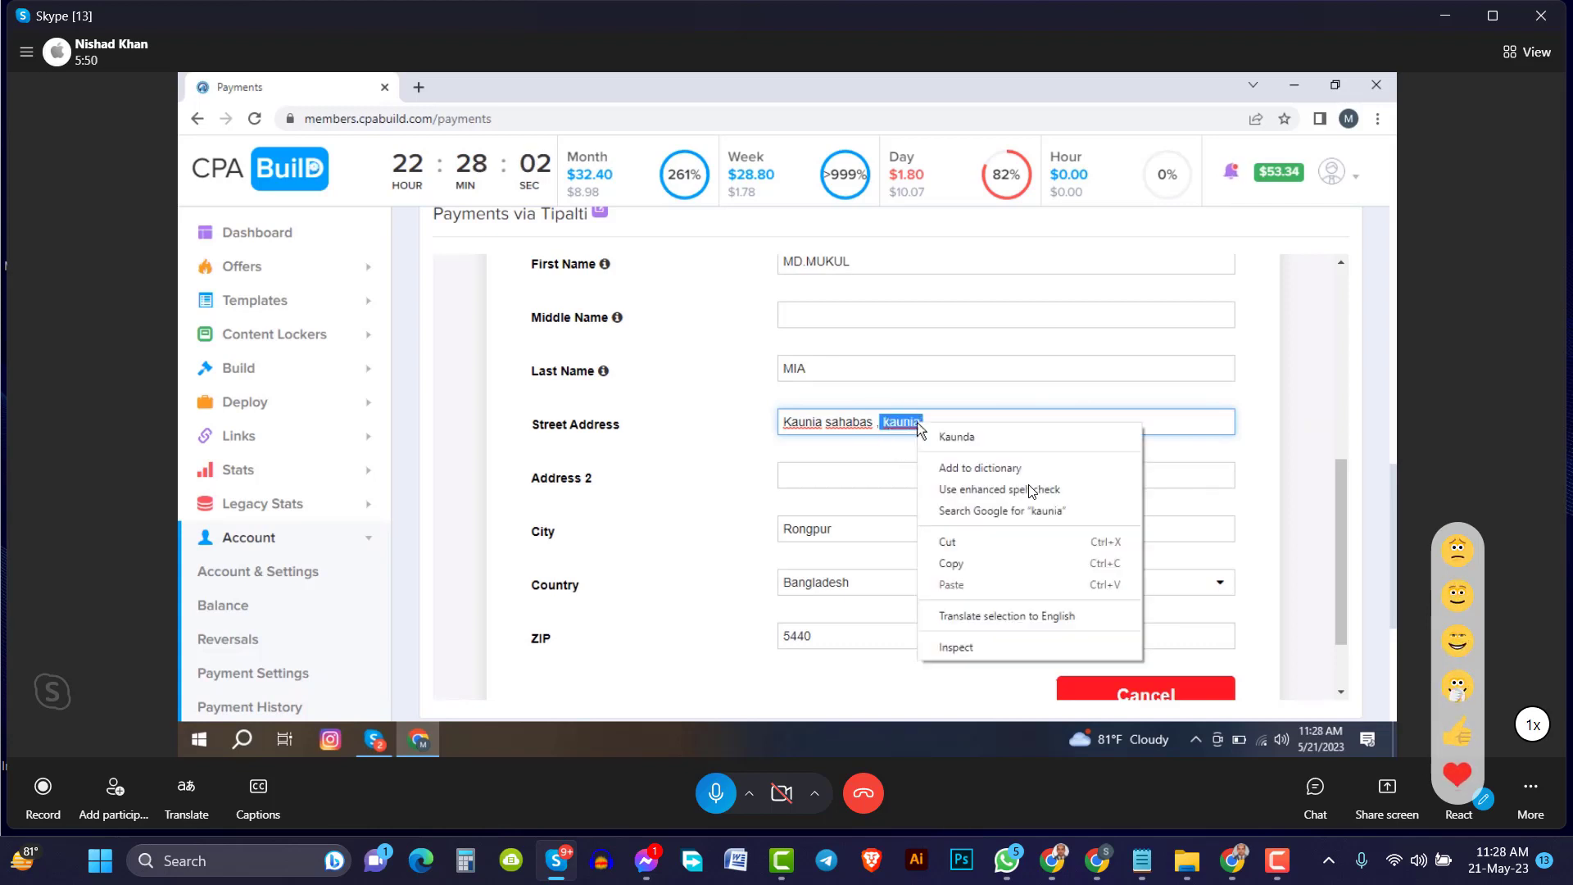
pyautogui.click(969, 541)
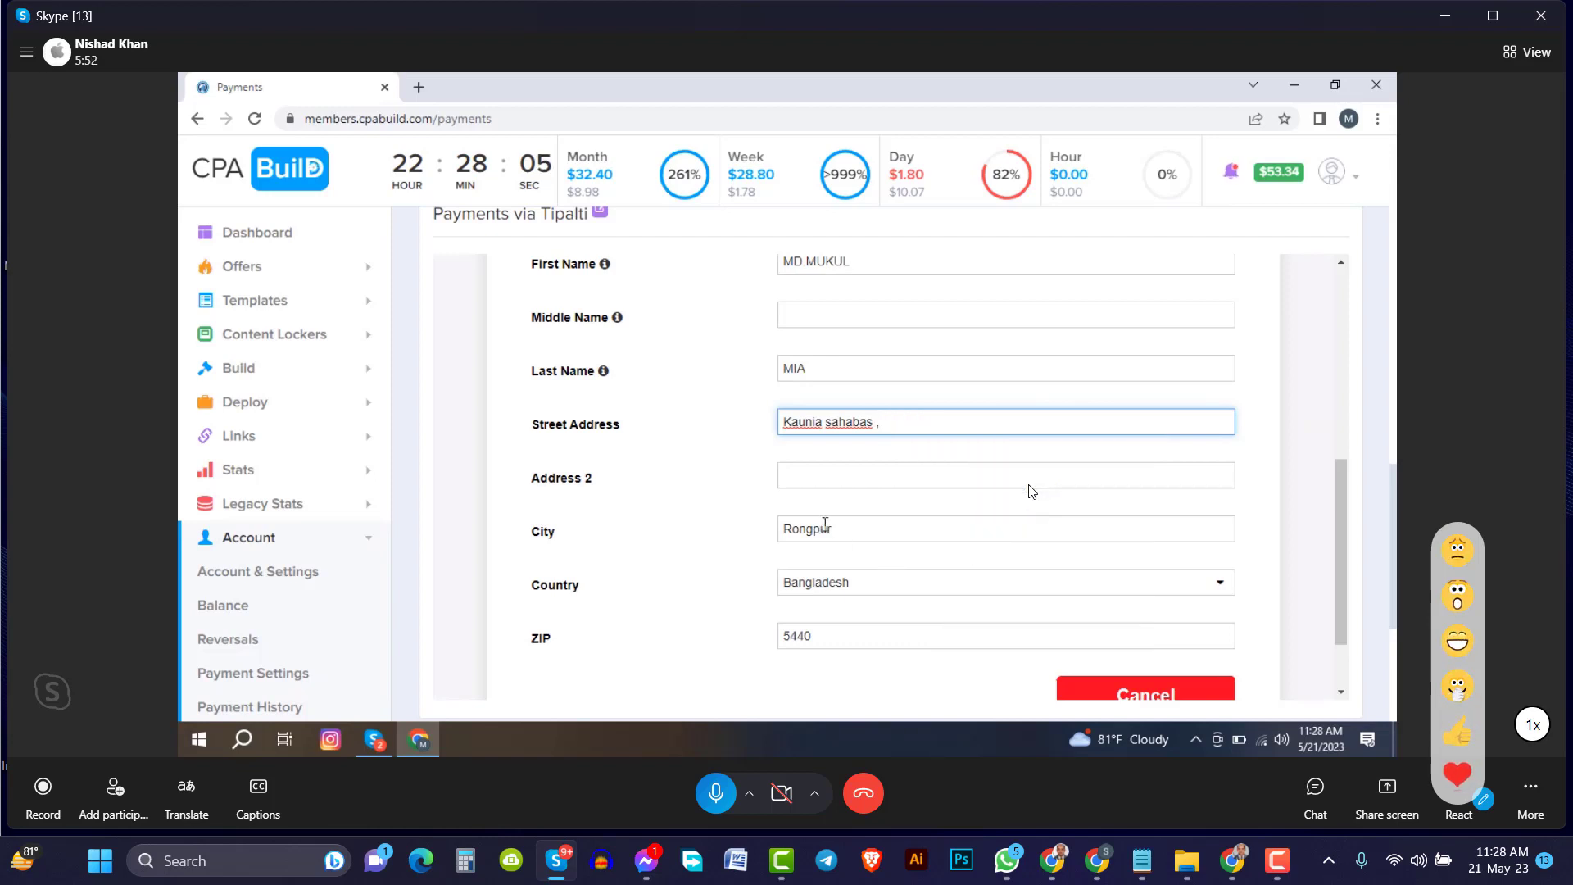
pyautogui.rightClick(833, 473)
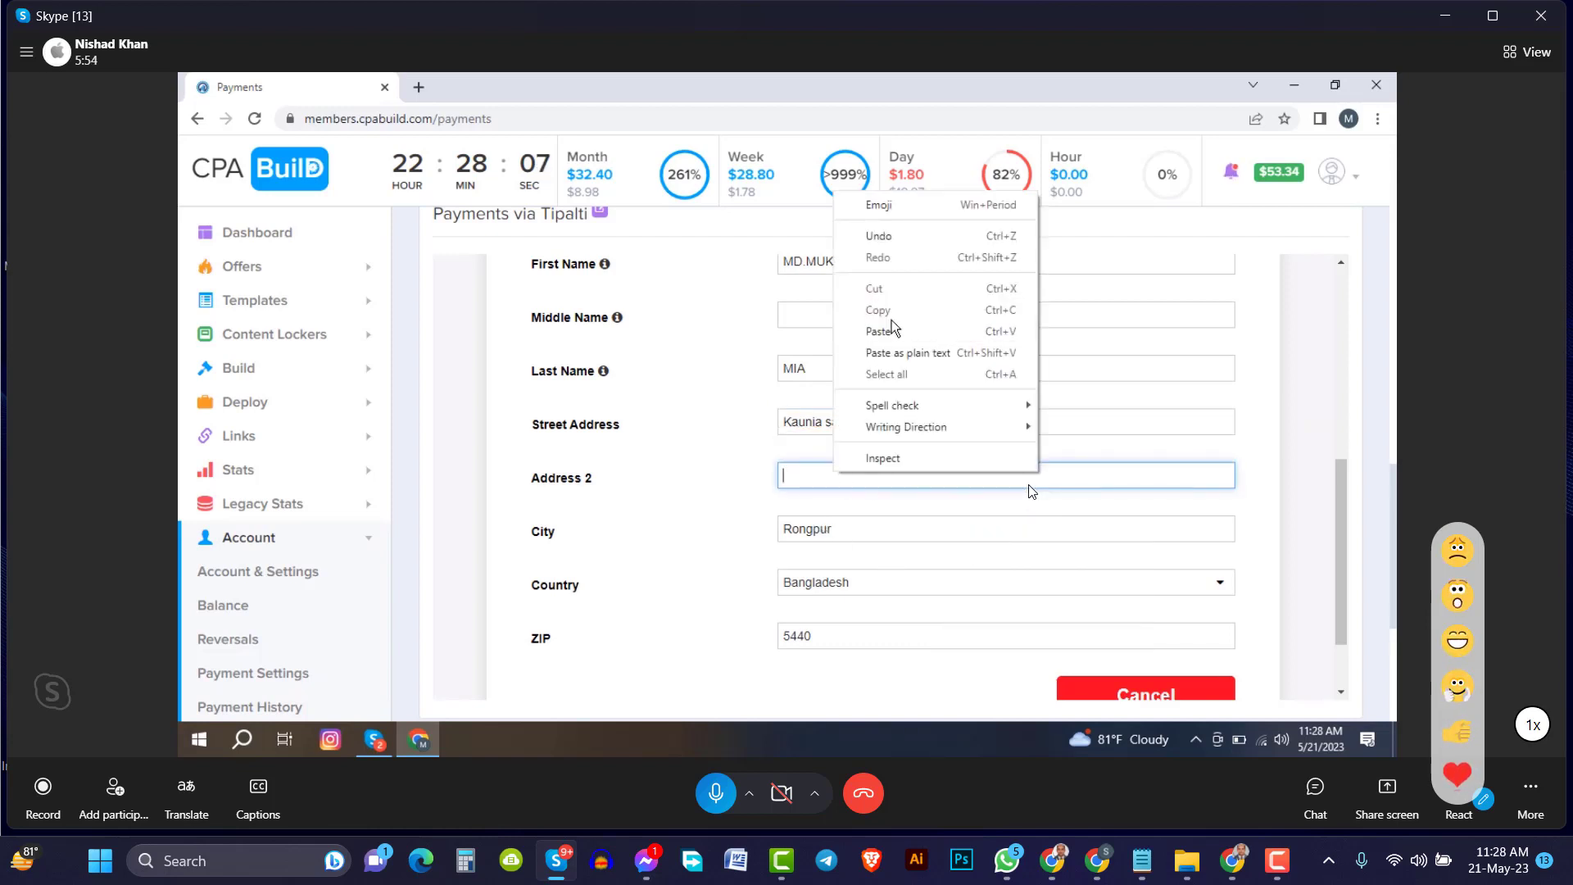
pyautogui.click(873, 331)
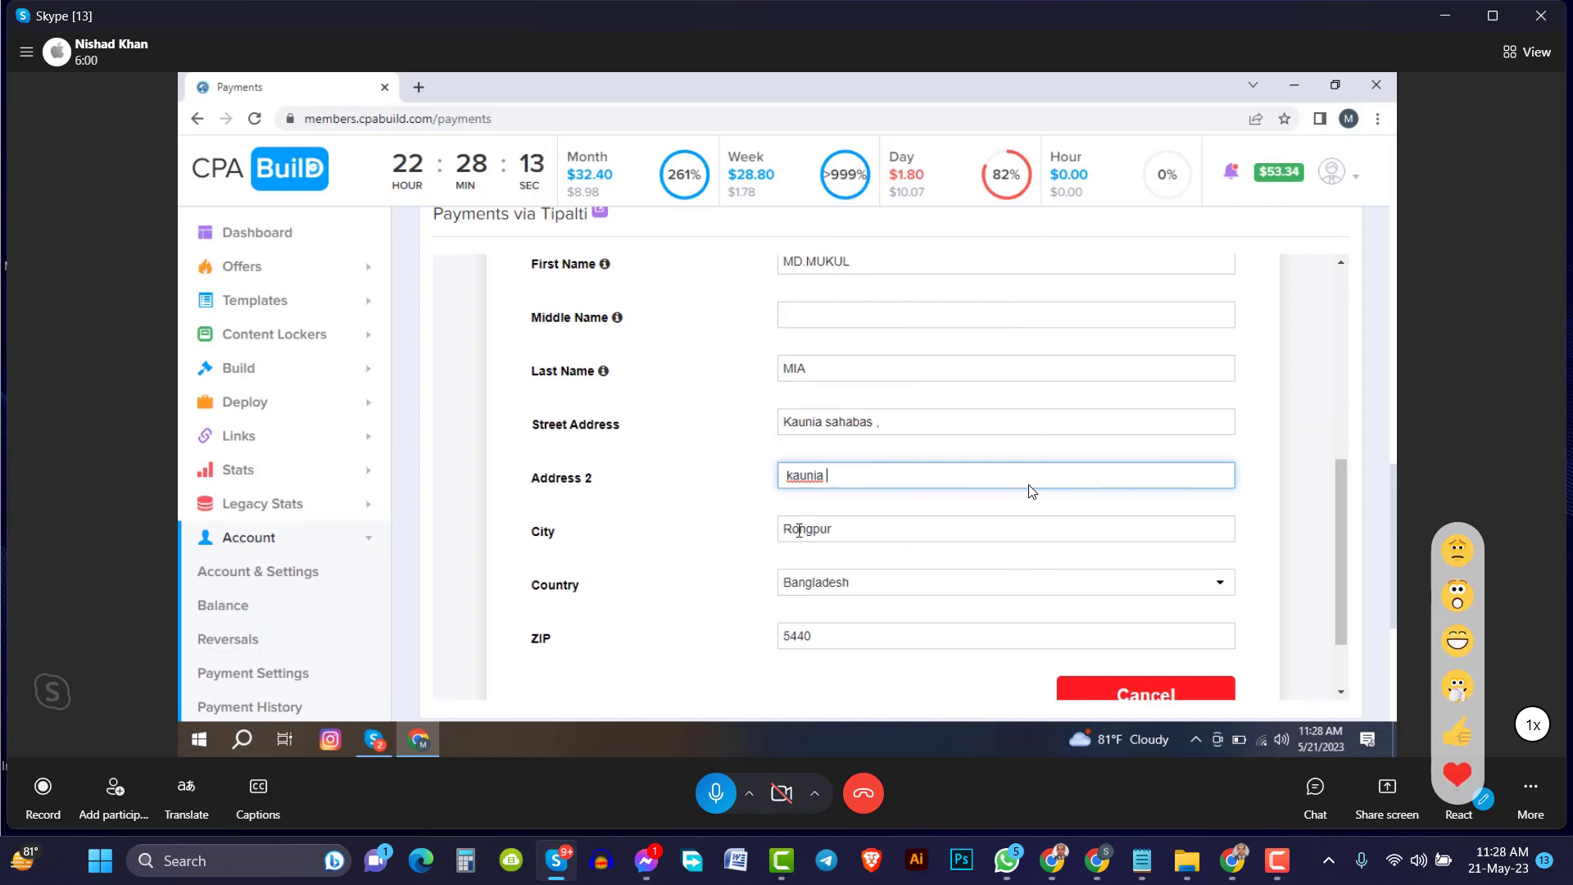
# Fix the misspelled letter in the City name and scroll to the Next button
pyautogui.click(797, 531)
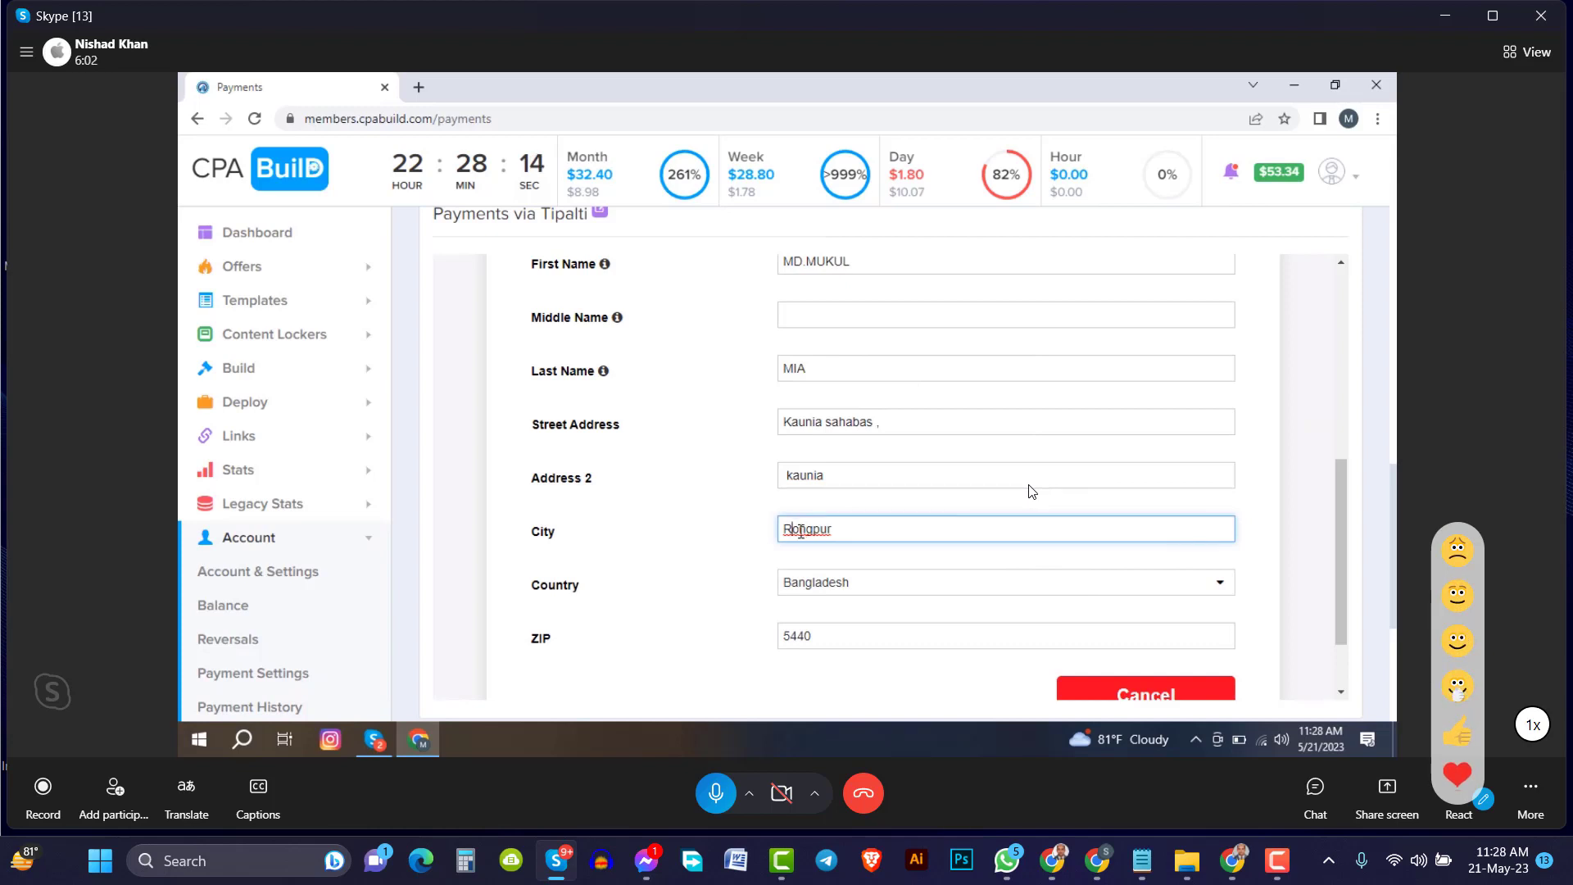
pyautogui.press('BackSpace')
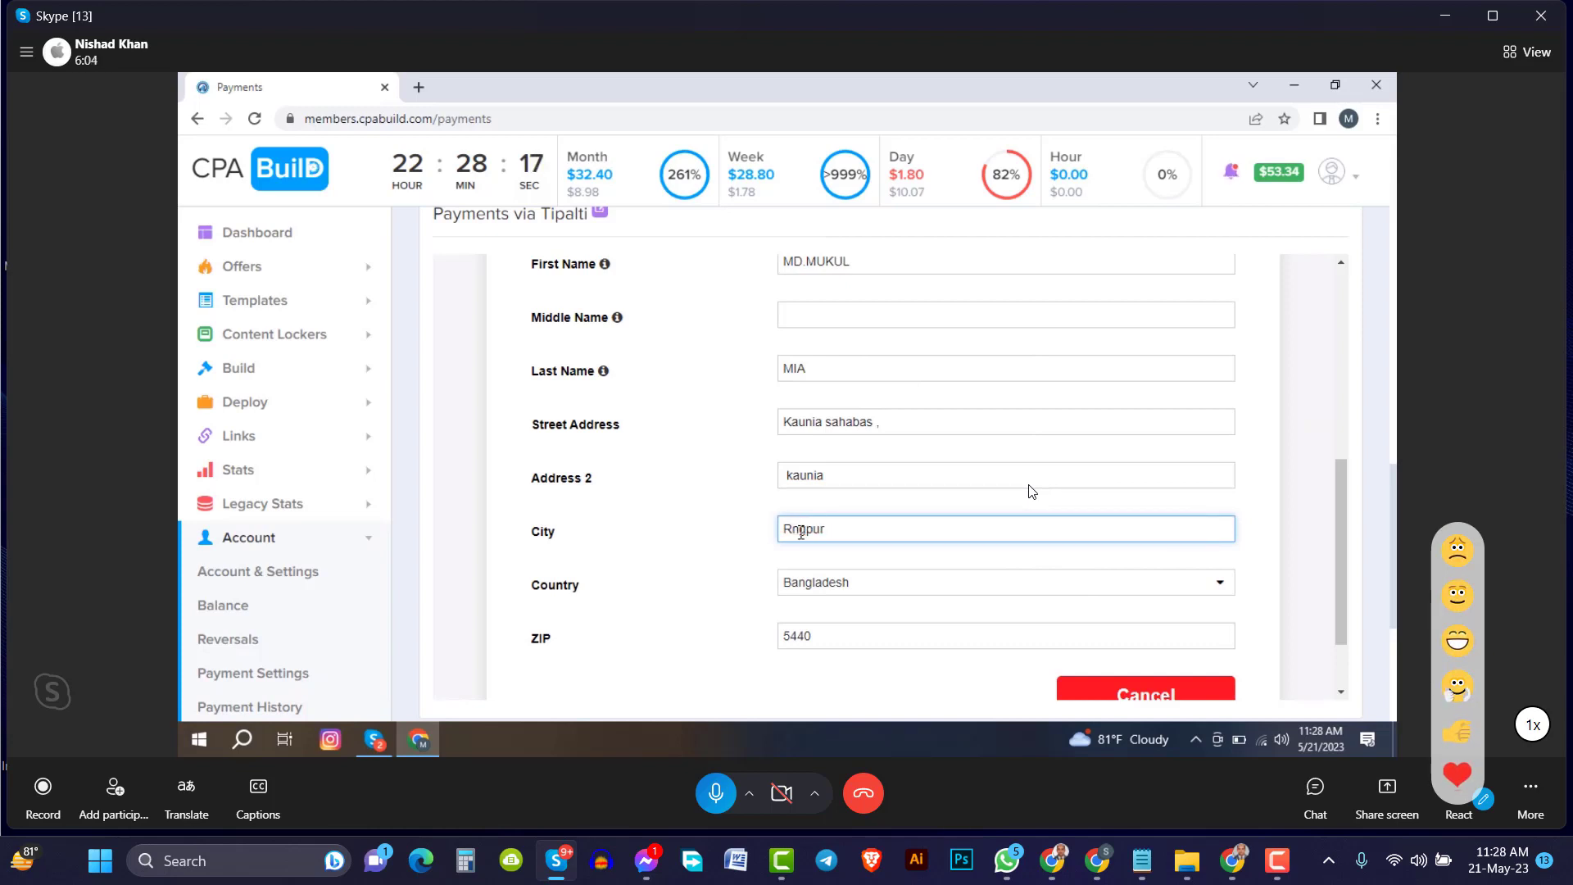
pyautogui.write('a')
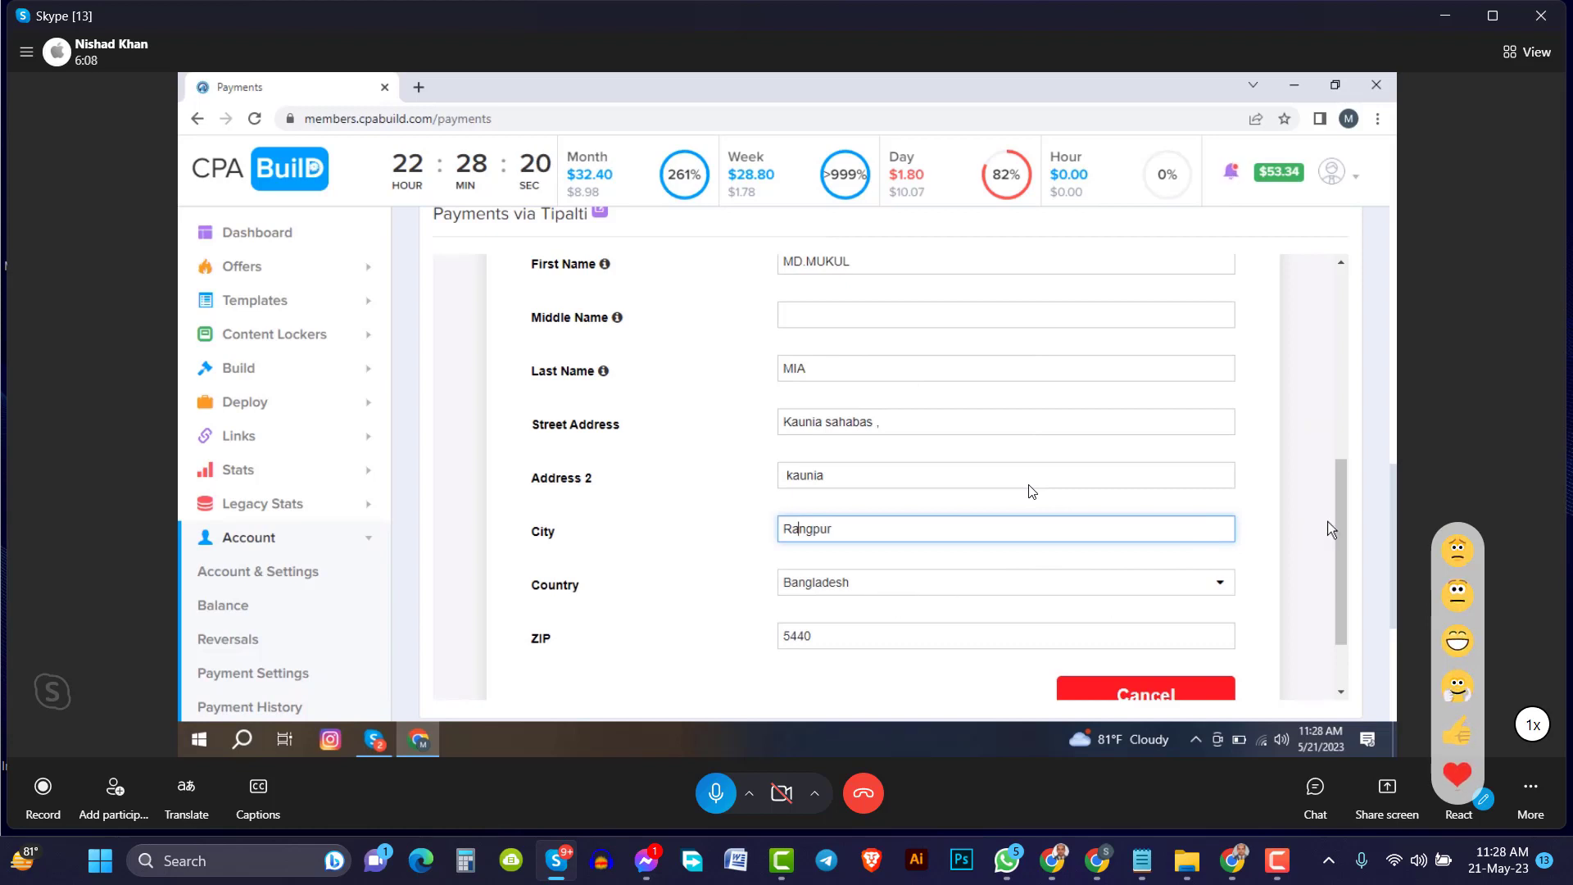
pyautogui.moveTo(1338, 526); pyautogui.dragTo(1347, 561)
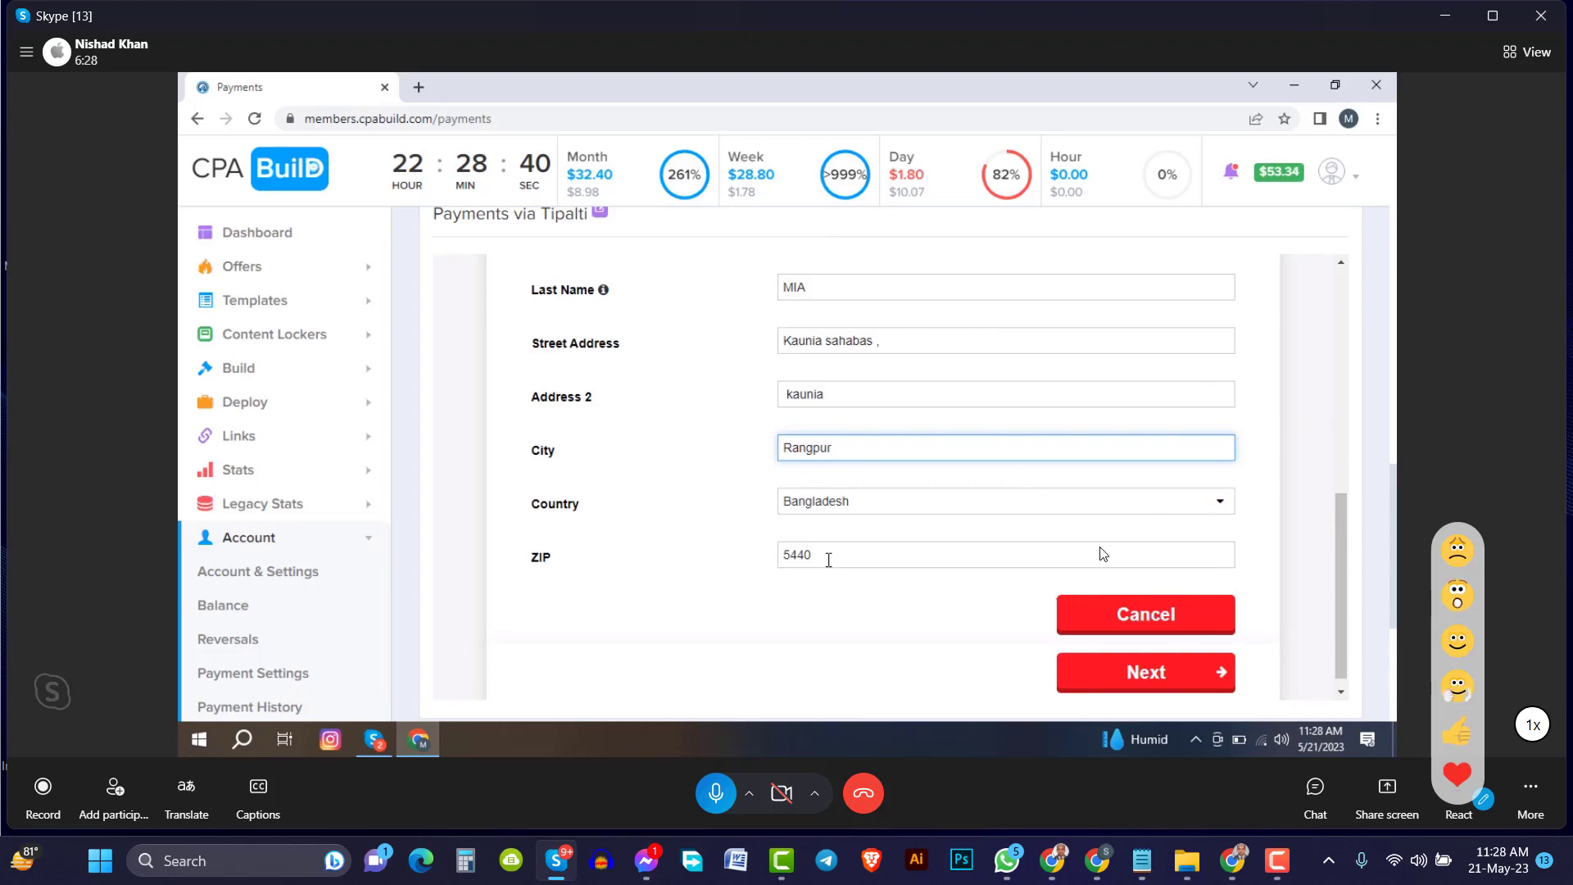
# Minimize the call, browse the Marketing Instruction file in Notepad, then return to Skype
pyautogui.click(1444, 16)
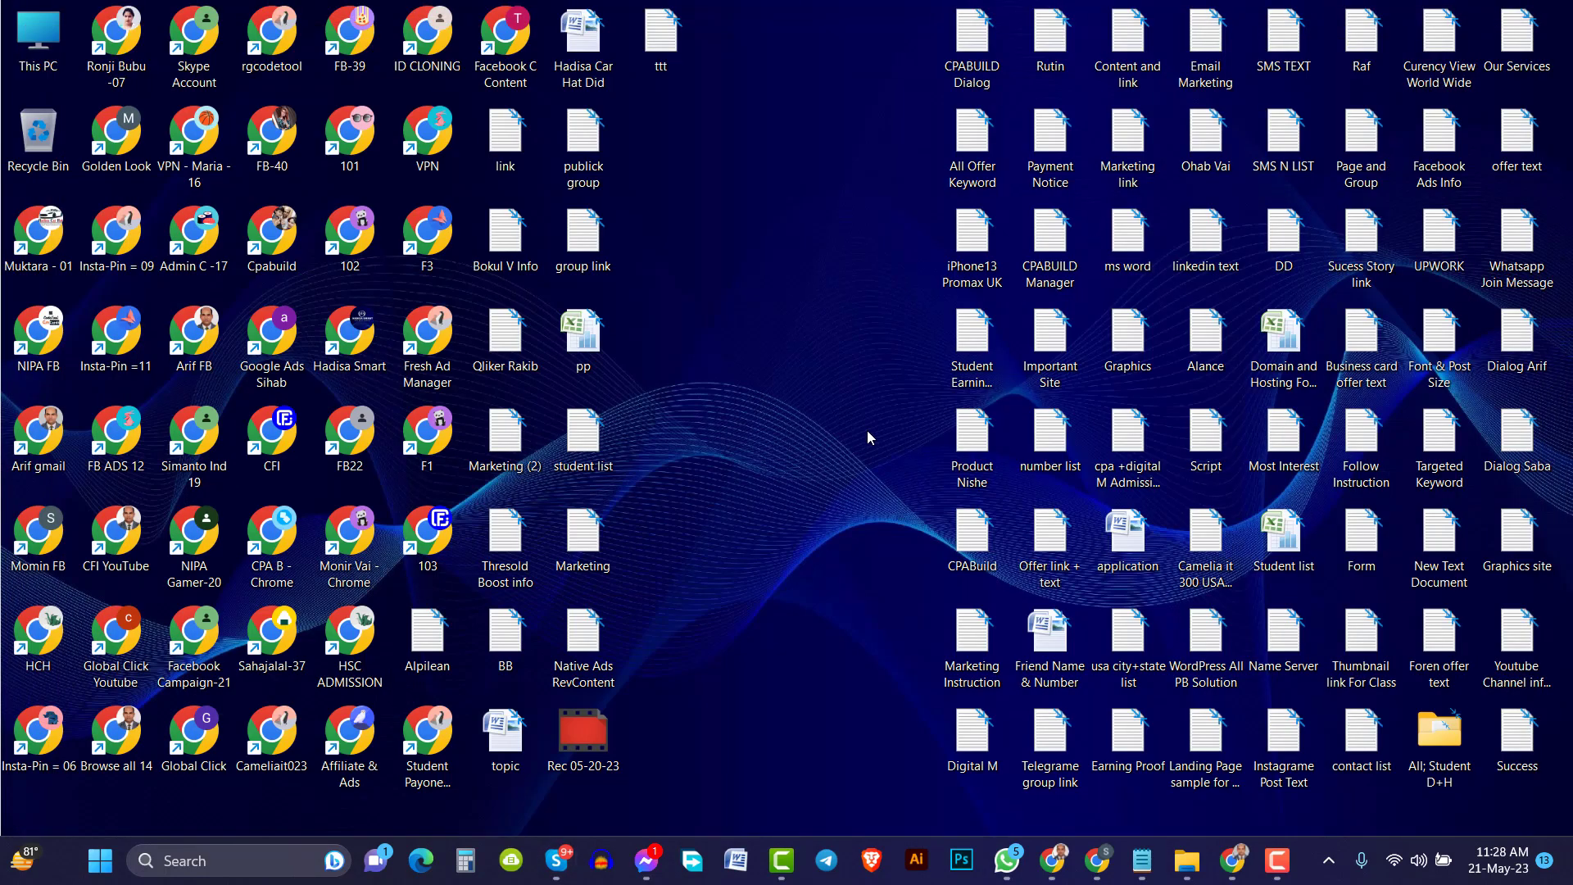
pyautogui.doubleClick(982, 643)
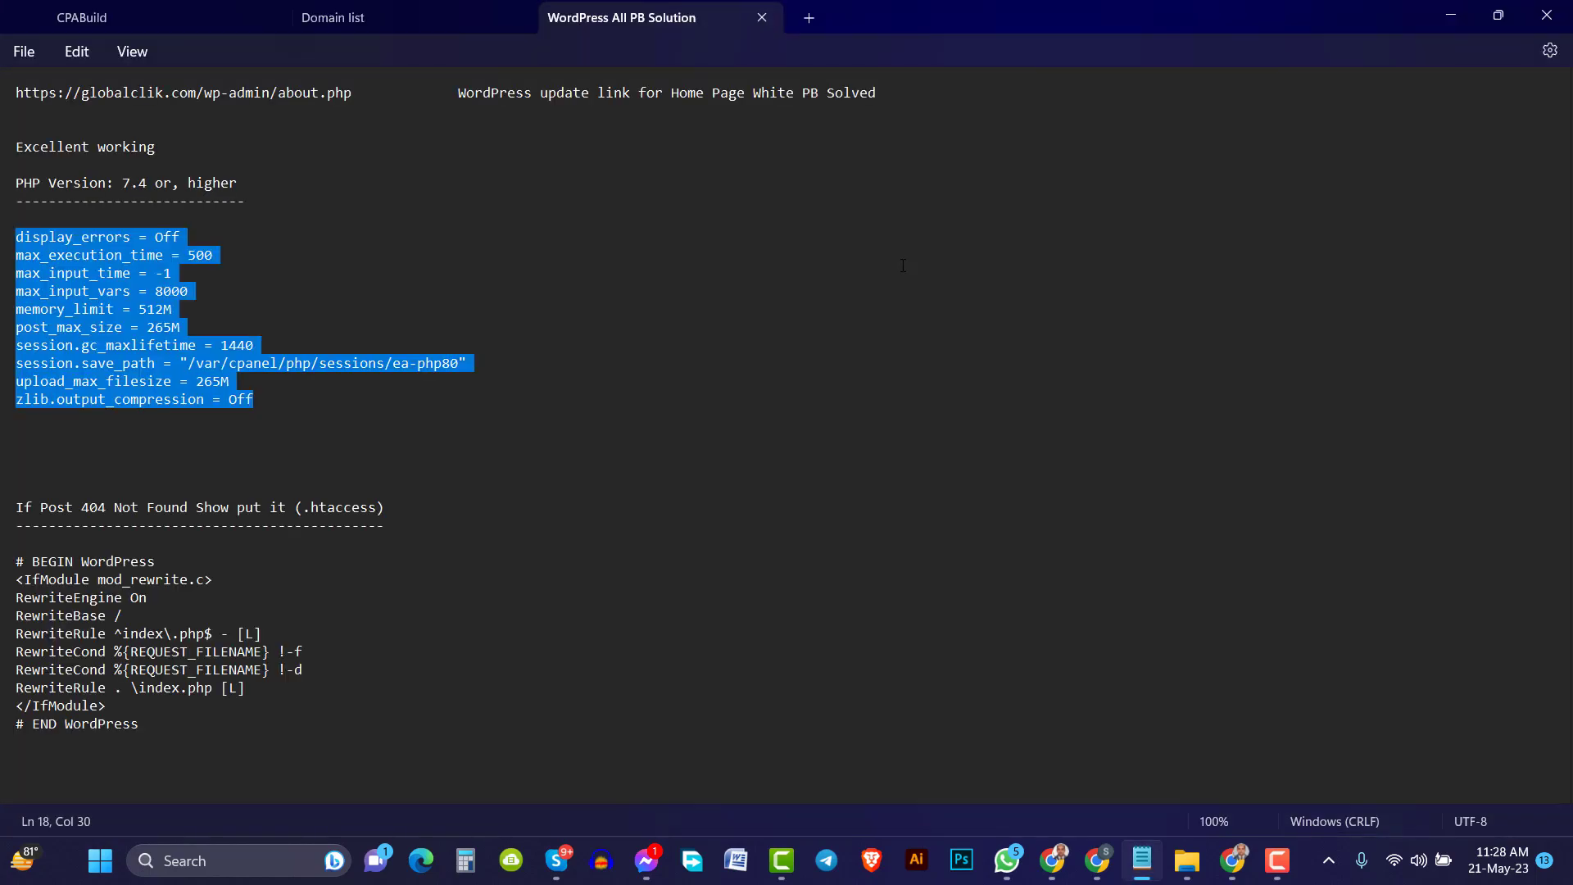
pyautogui.scroll(-15, 382, 545)
pyautogui.scroll(-1, 382, 545)
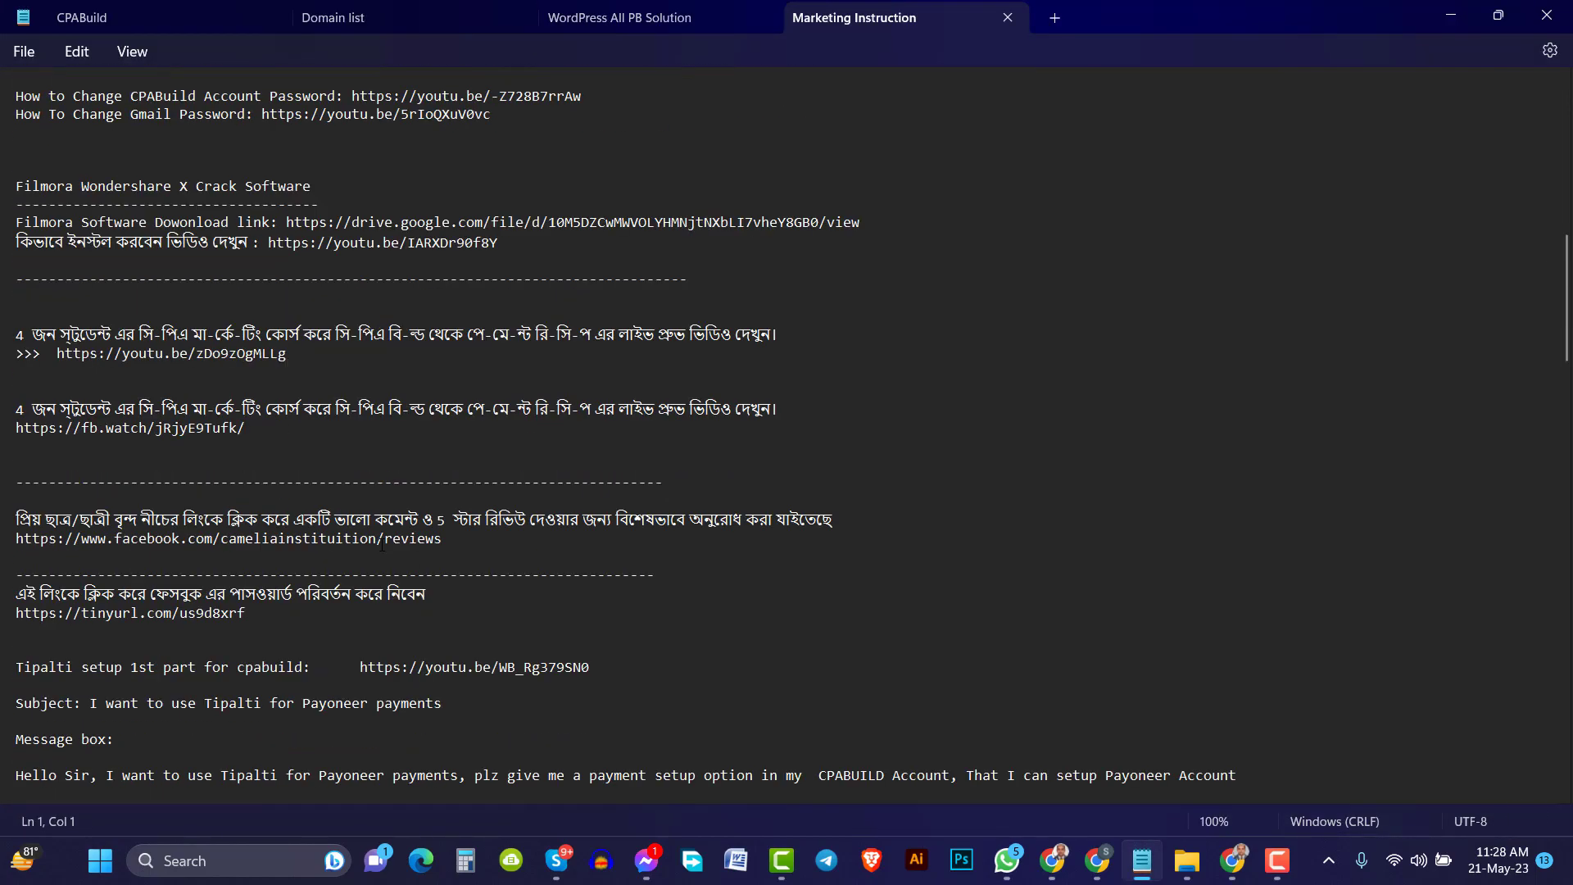
pyautogui.scroll(4, 479, 562)
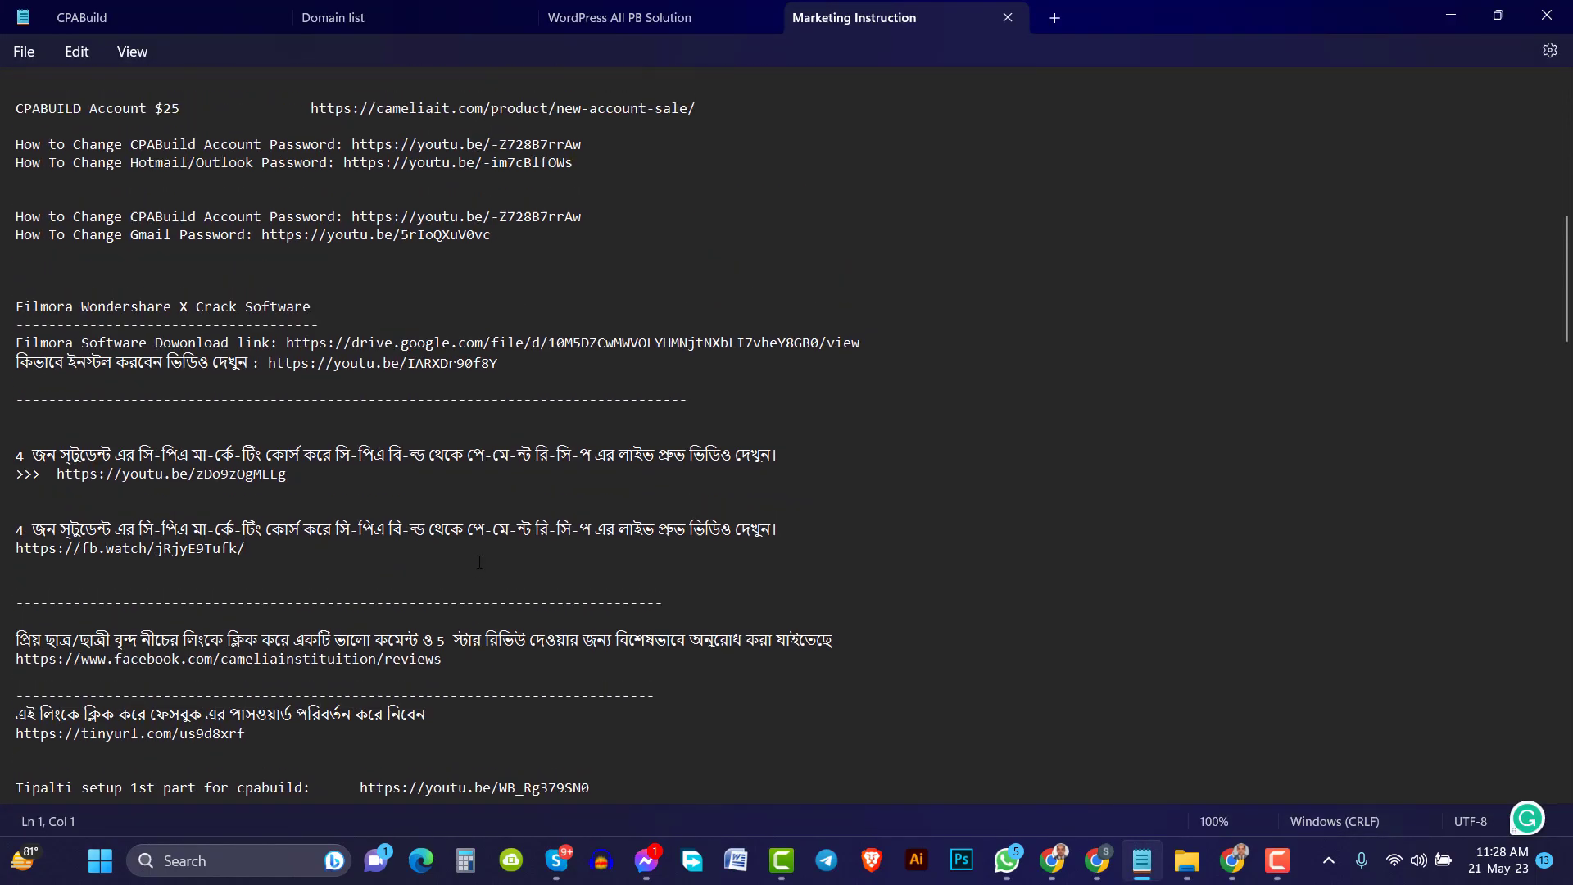
pyautogui.click(556, 860)
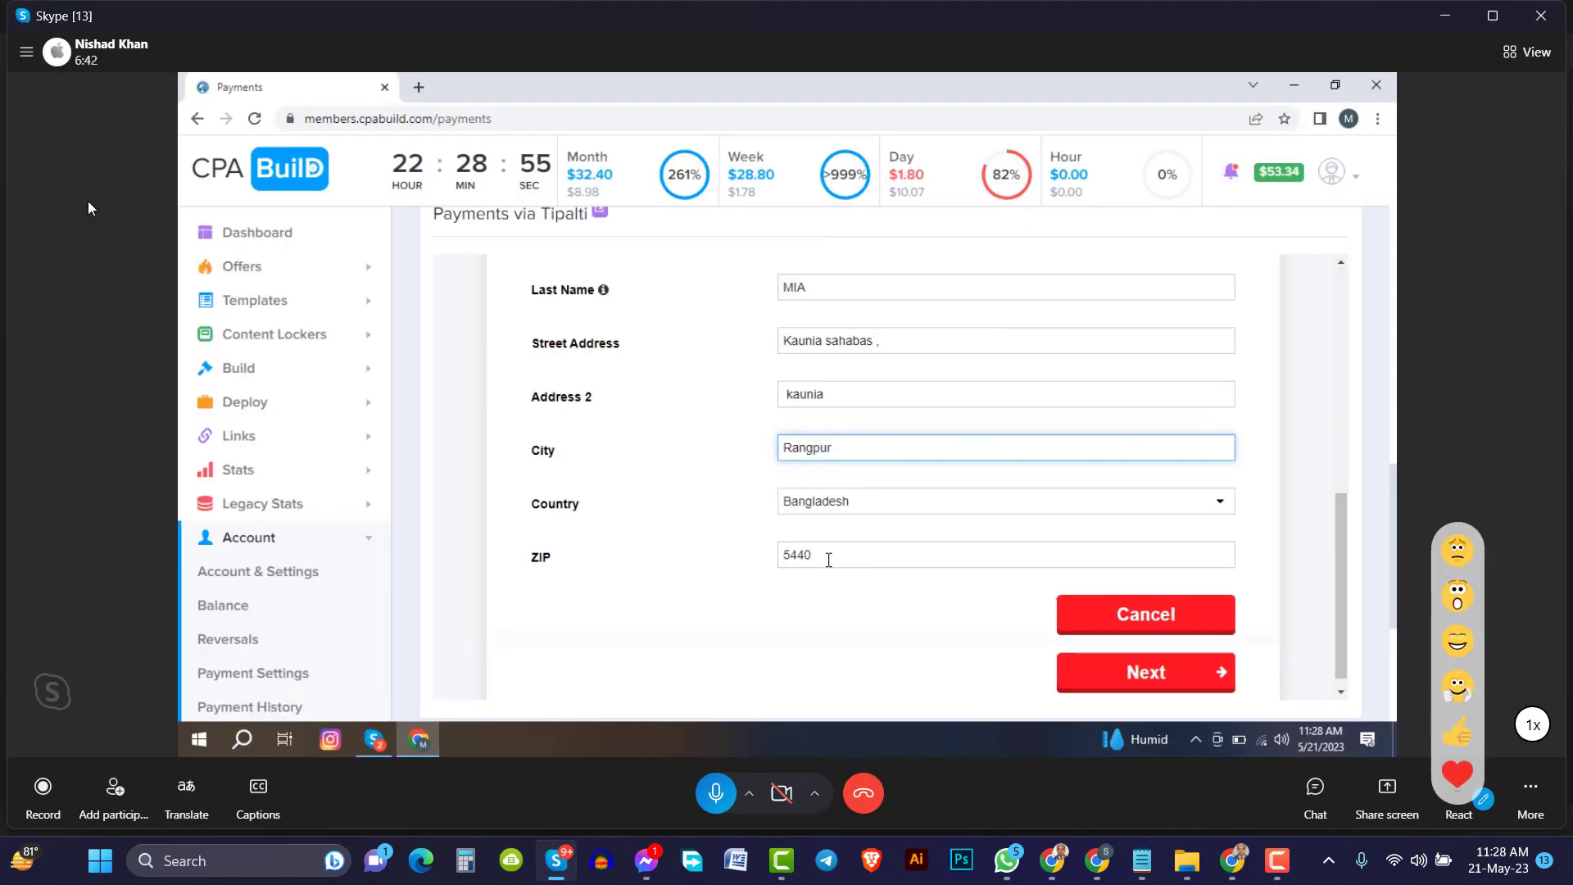
# Open a contact's Skype chat and send them a mobile number
pyautogui.click(26, 65)
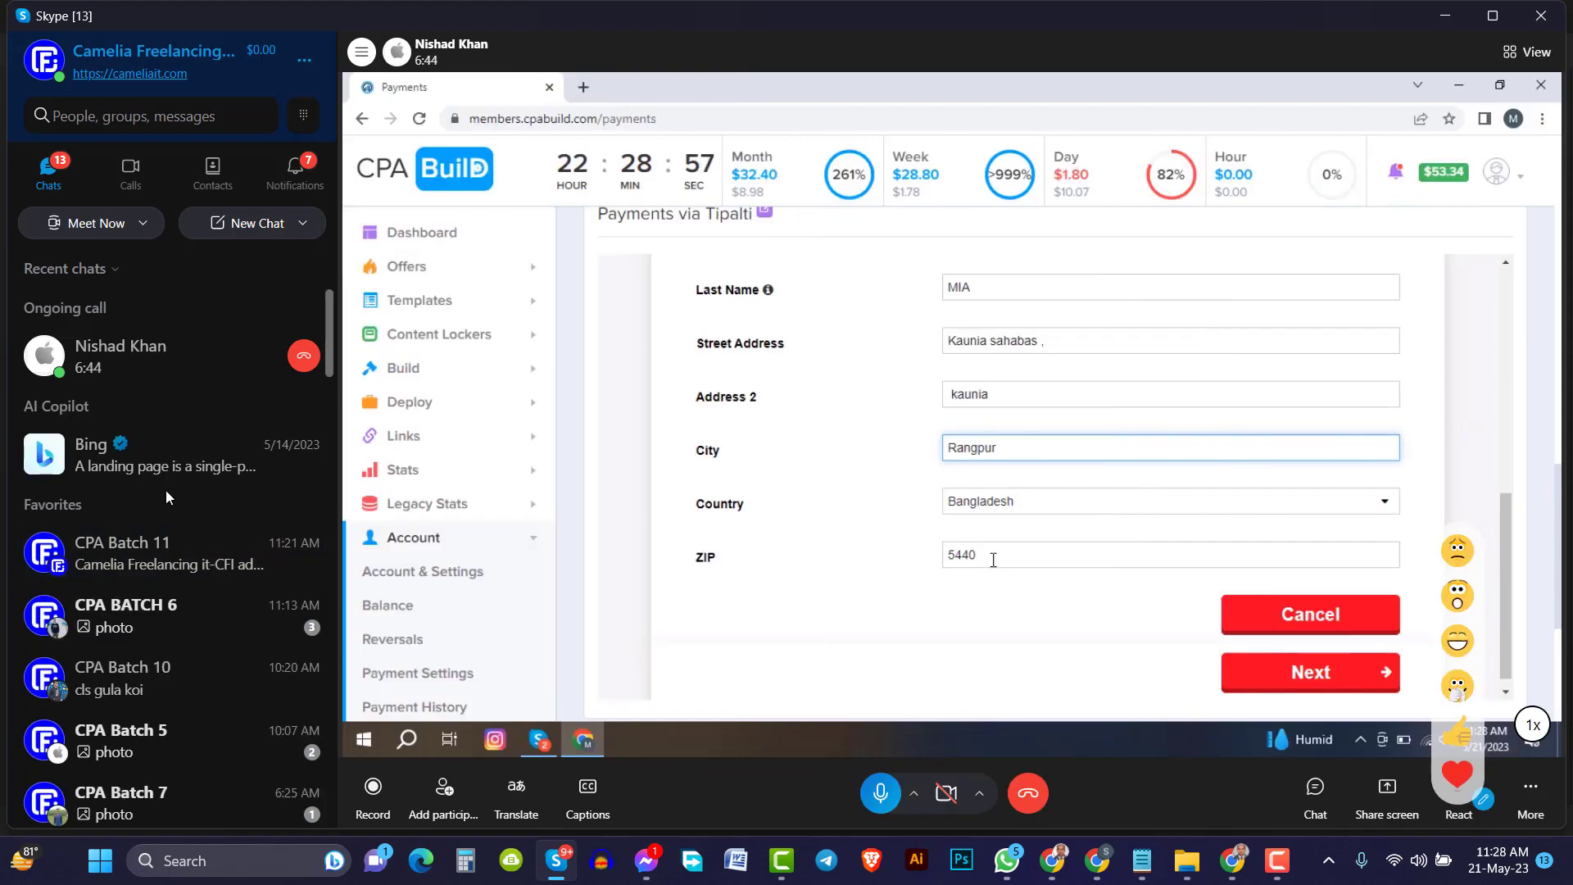
pyautogui.scroll(-5, 216, 698)
pyautogui.scroll(-3, 216, 698)
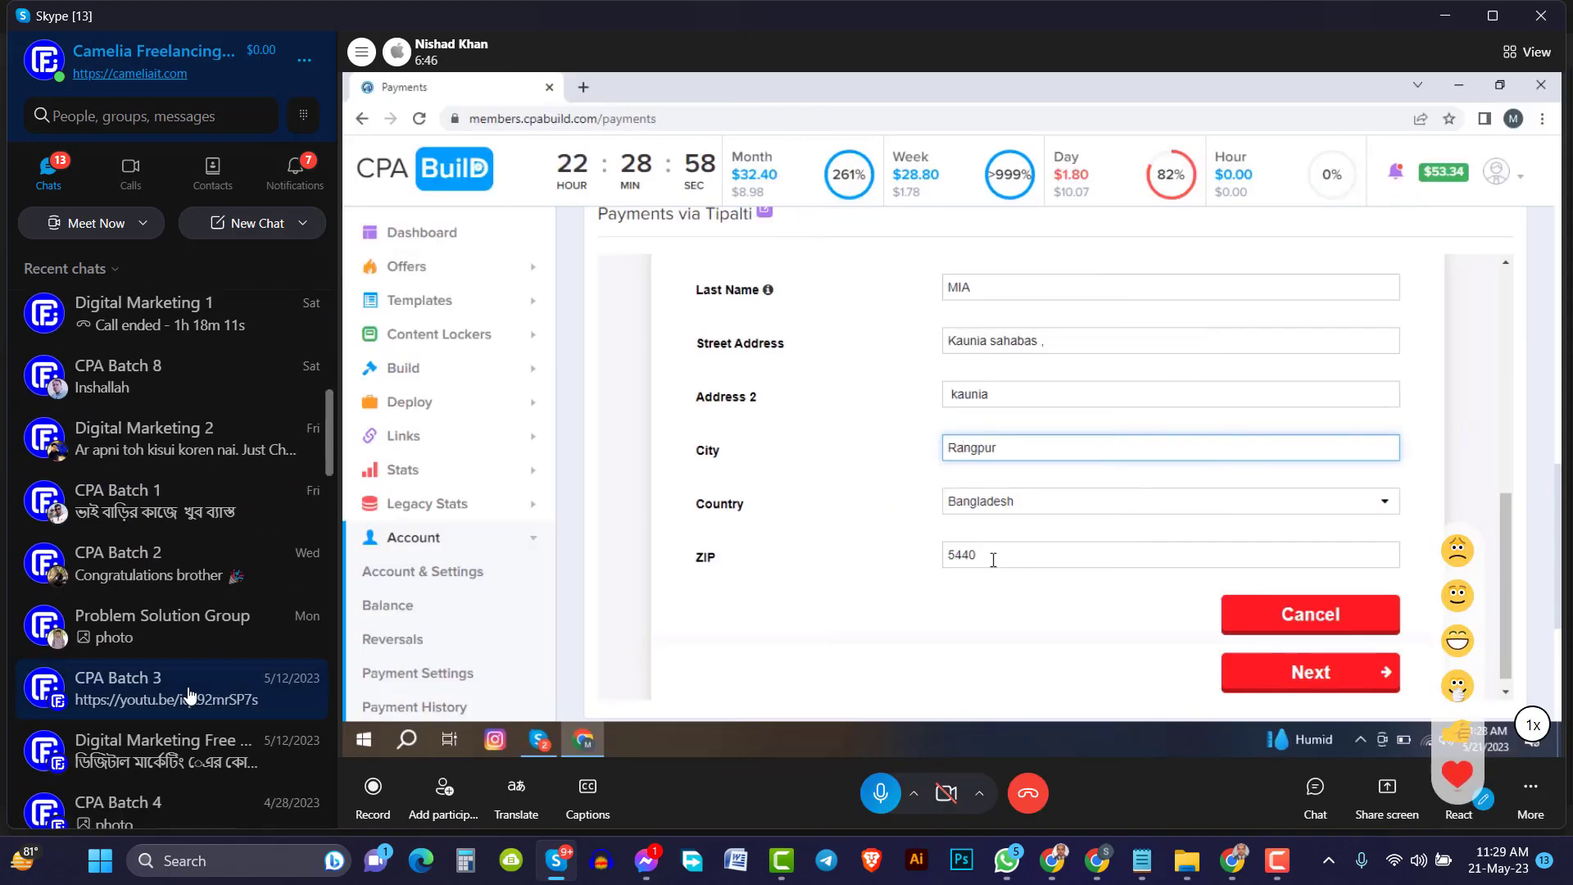
pyautogui.scroll(-6, 213, 598)
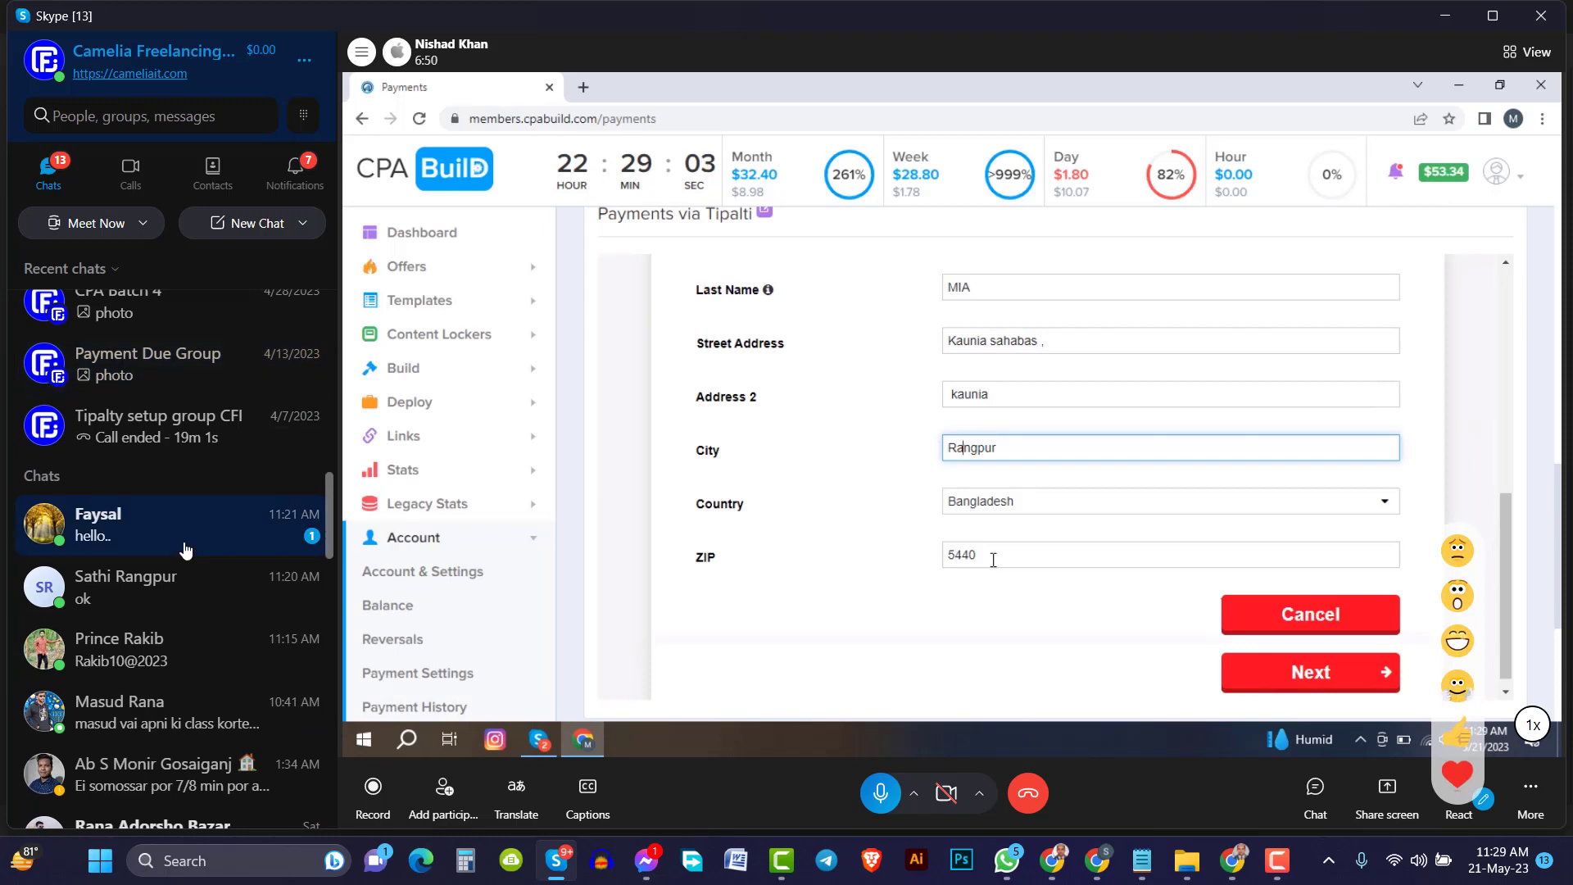
pyautogui.click(185, 557)
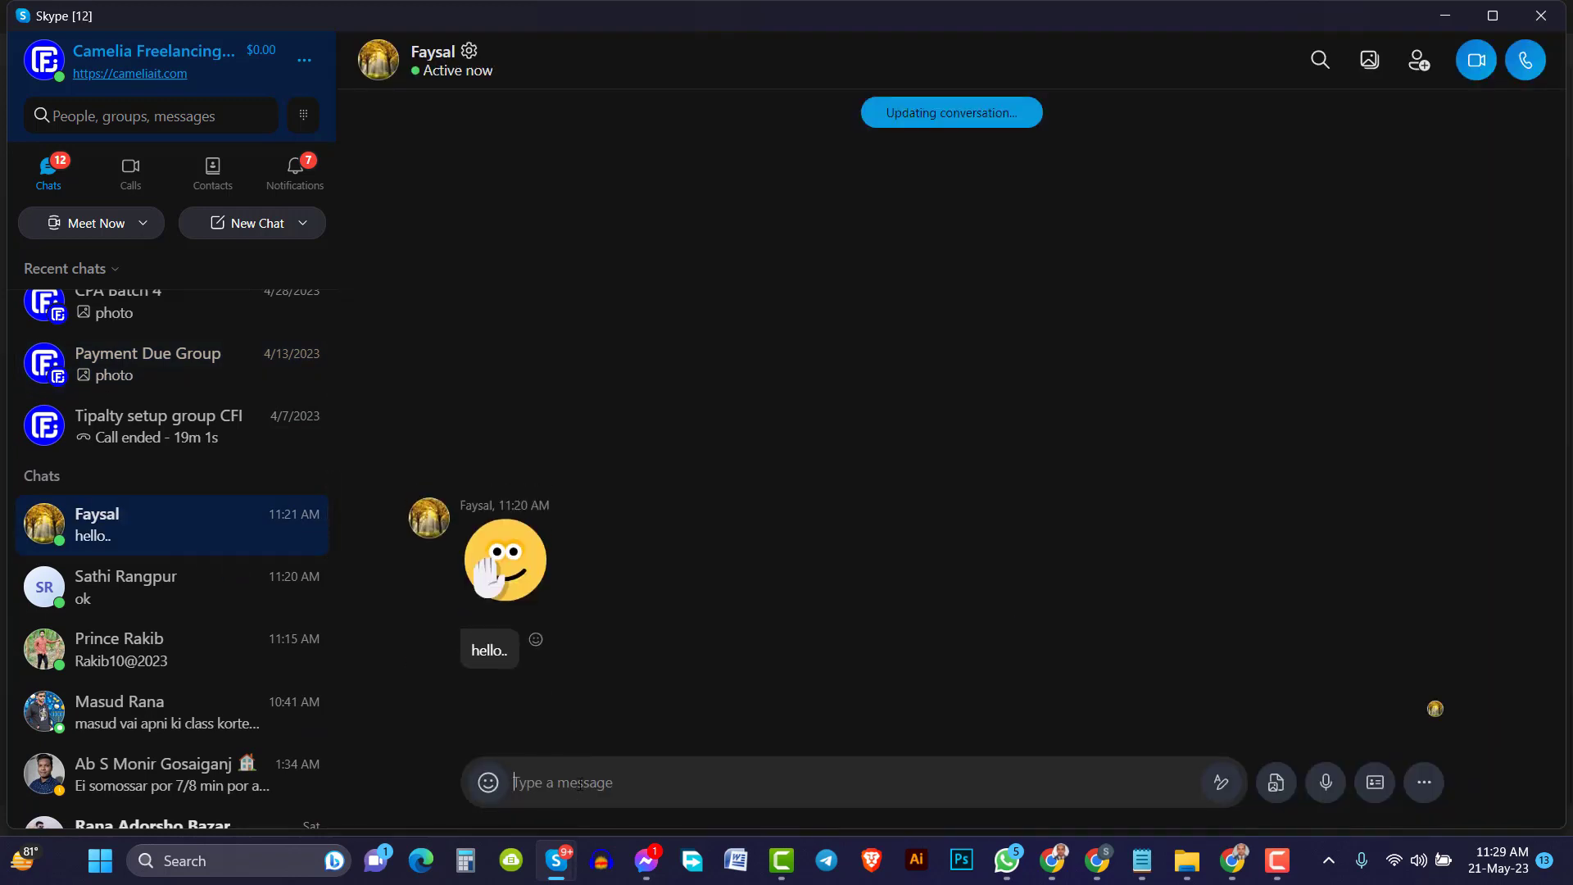
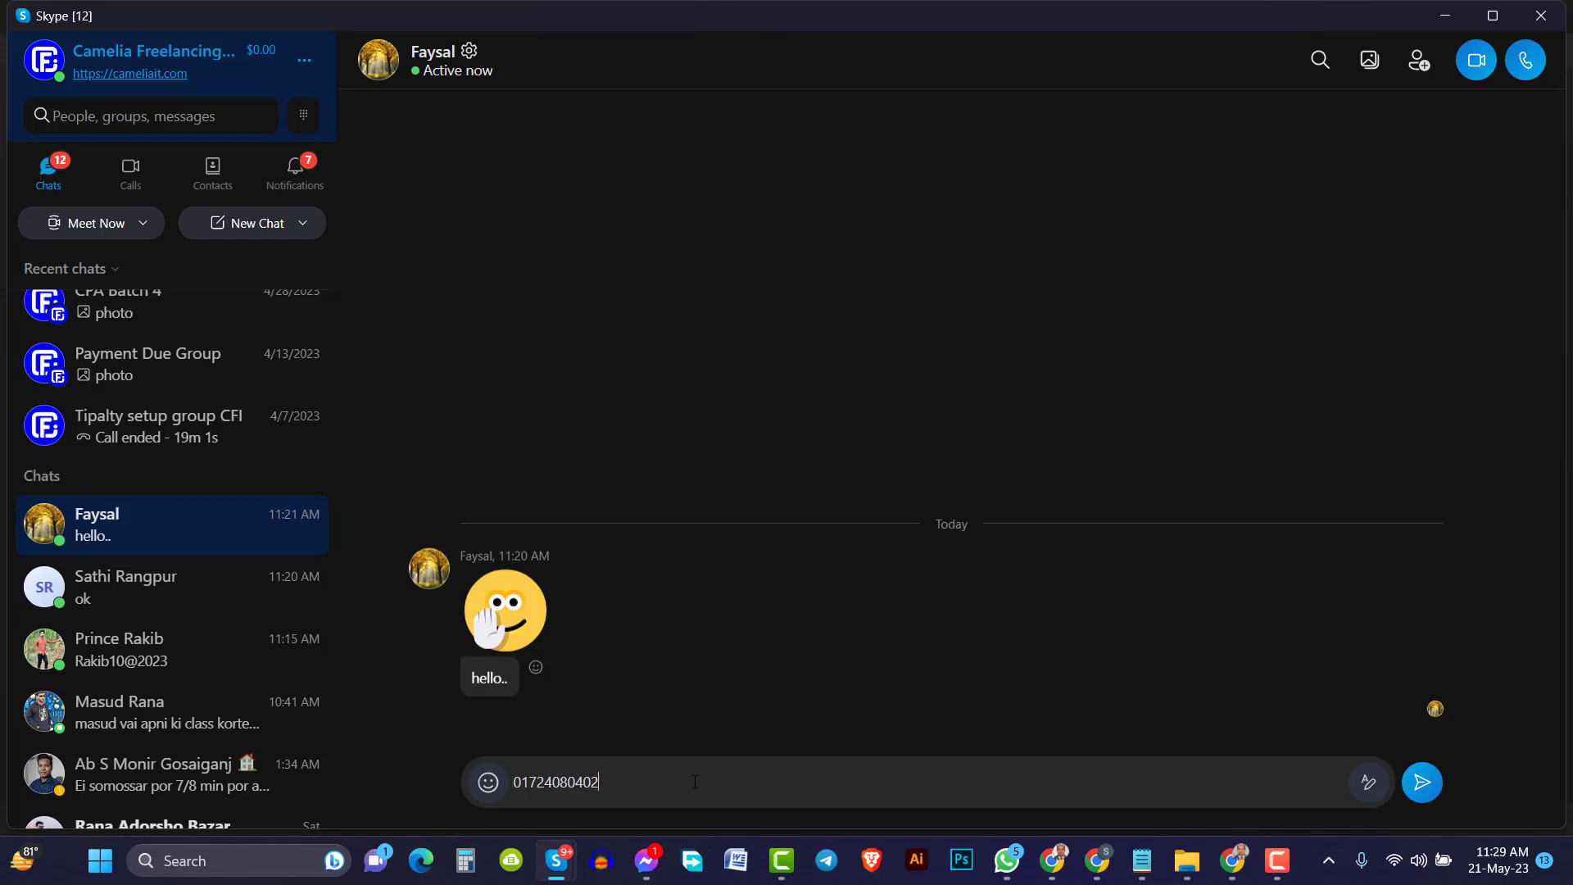
pyautogui.press('Return')
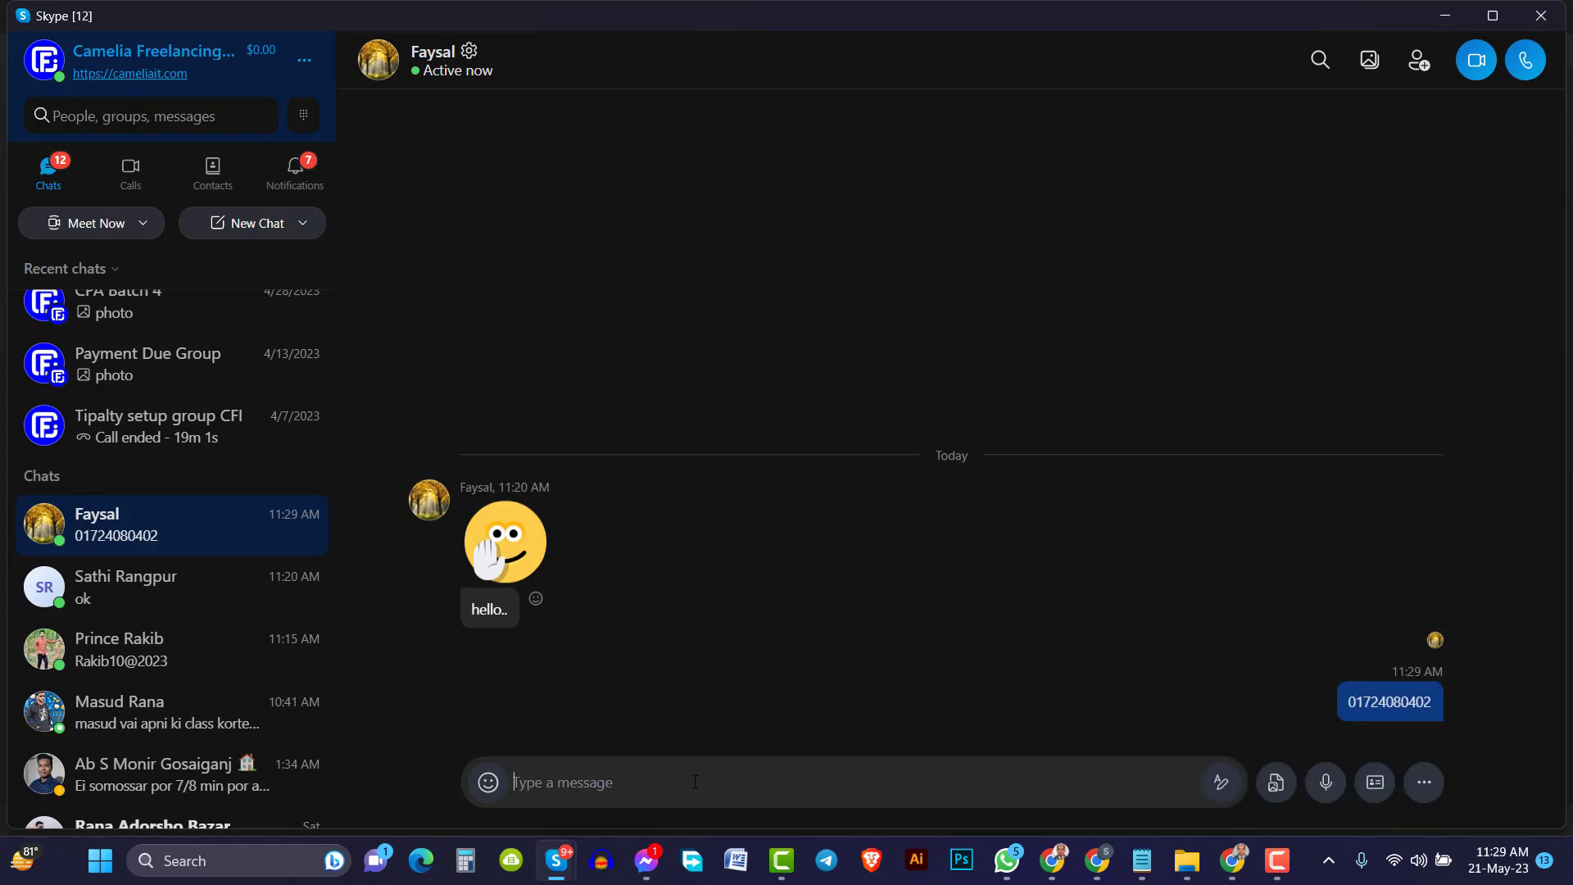
# Send the message 'Bkash Personal' and switch back to Notepad
pyautogui.write('Bkash Per')
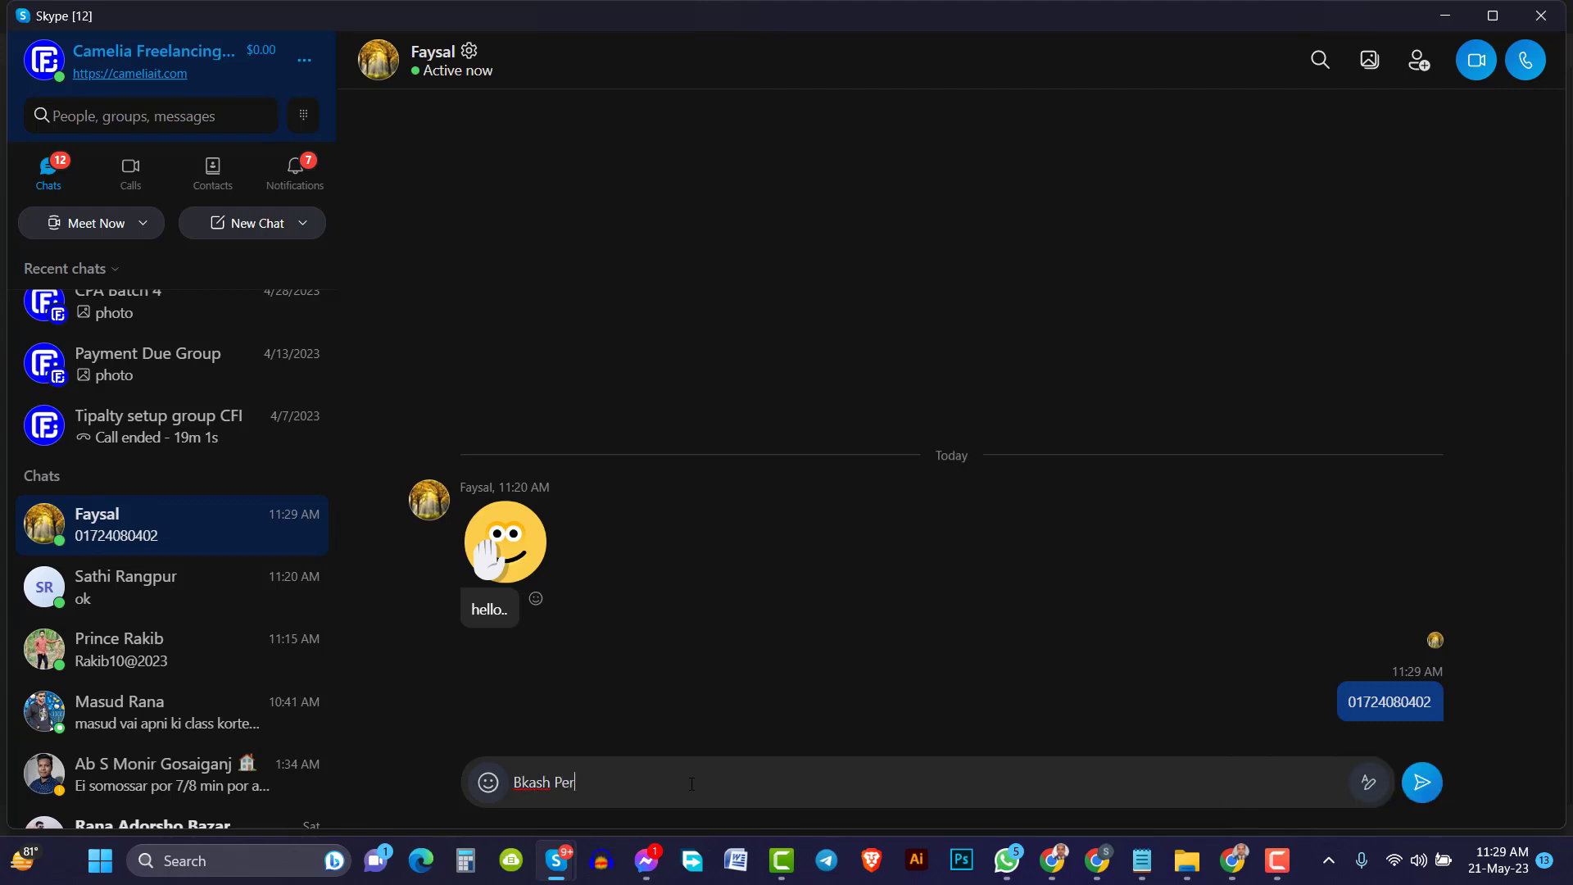
pyautogui.write('sonal')
pyautogui.press('Return')
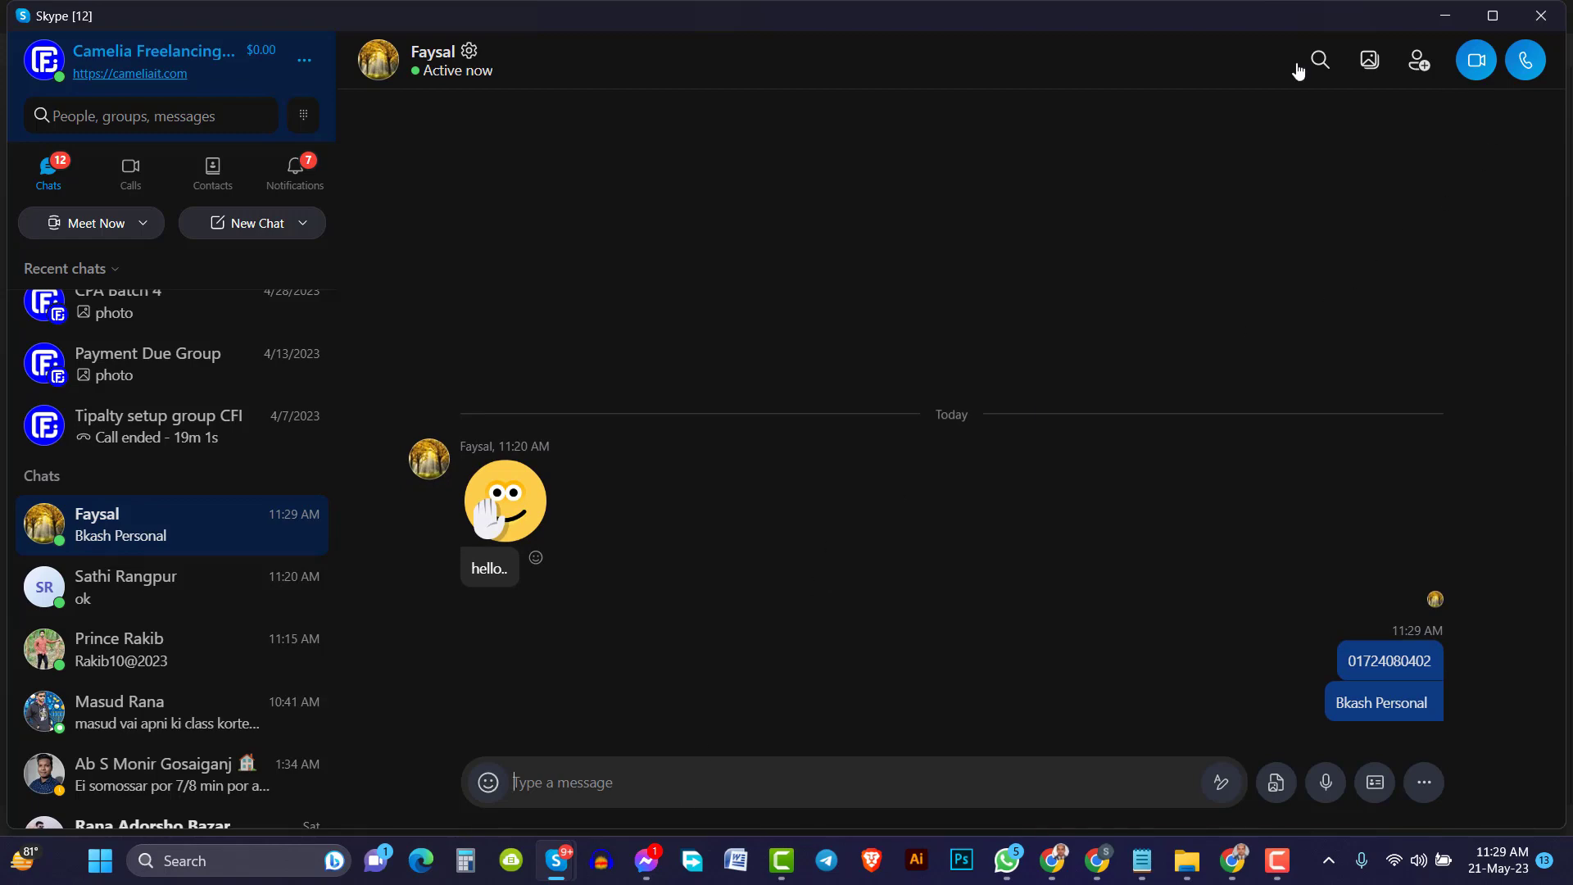
pyautogui.hotkey('alt', 'Tab')
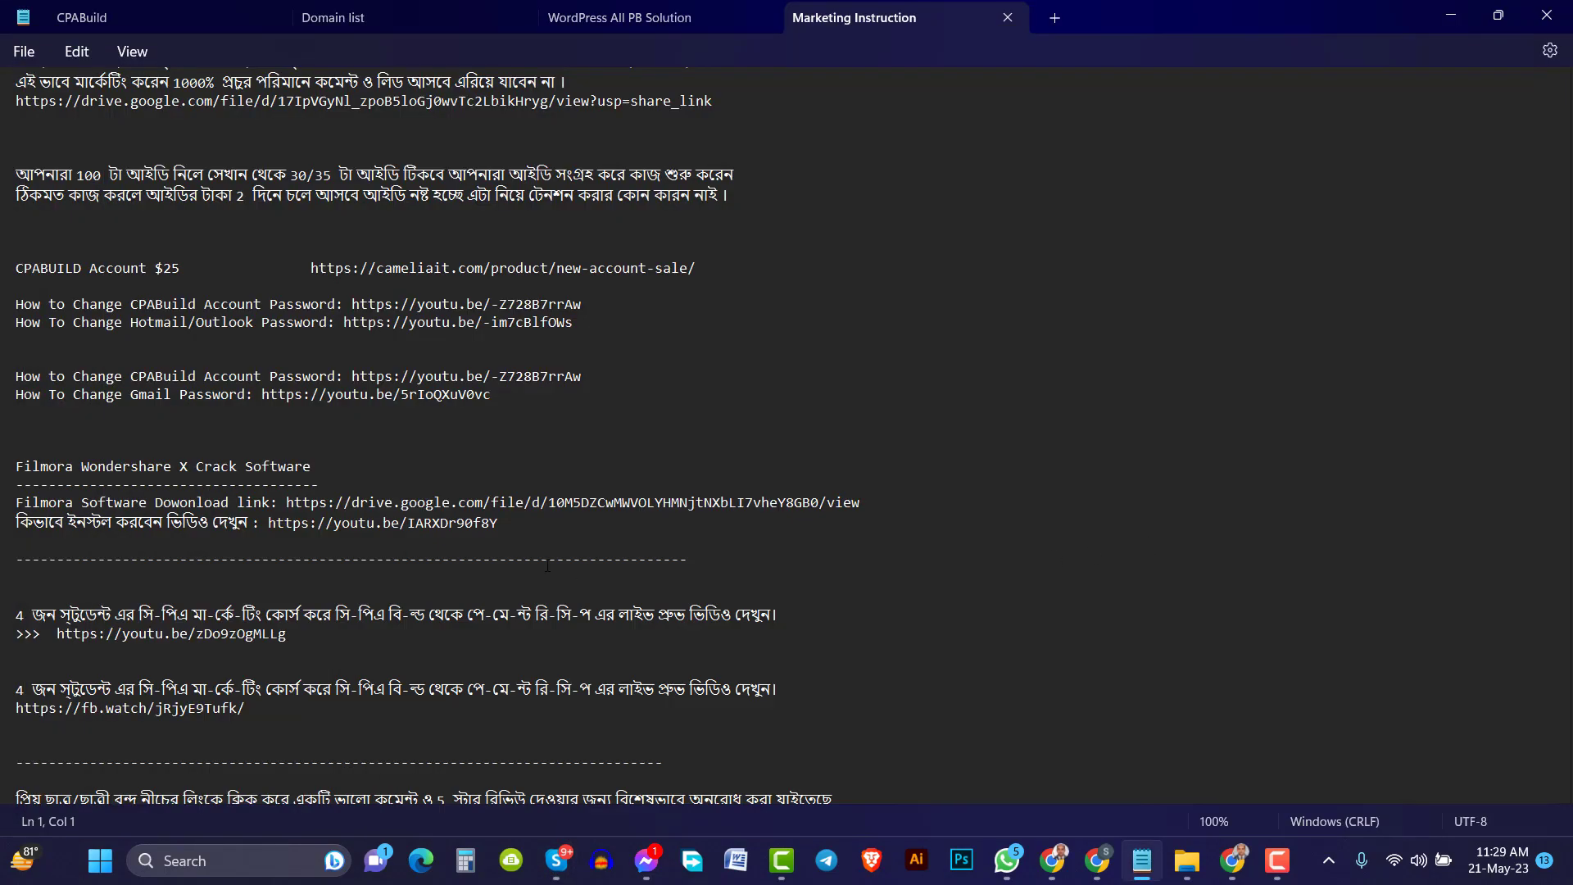
pyautogui.scroll(1, 491, 521)
pyautogui.scroll(-8, 491, 522)
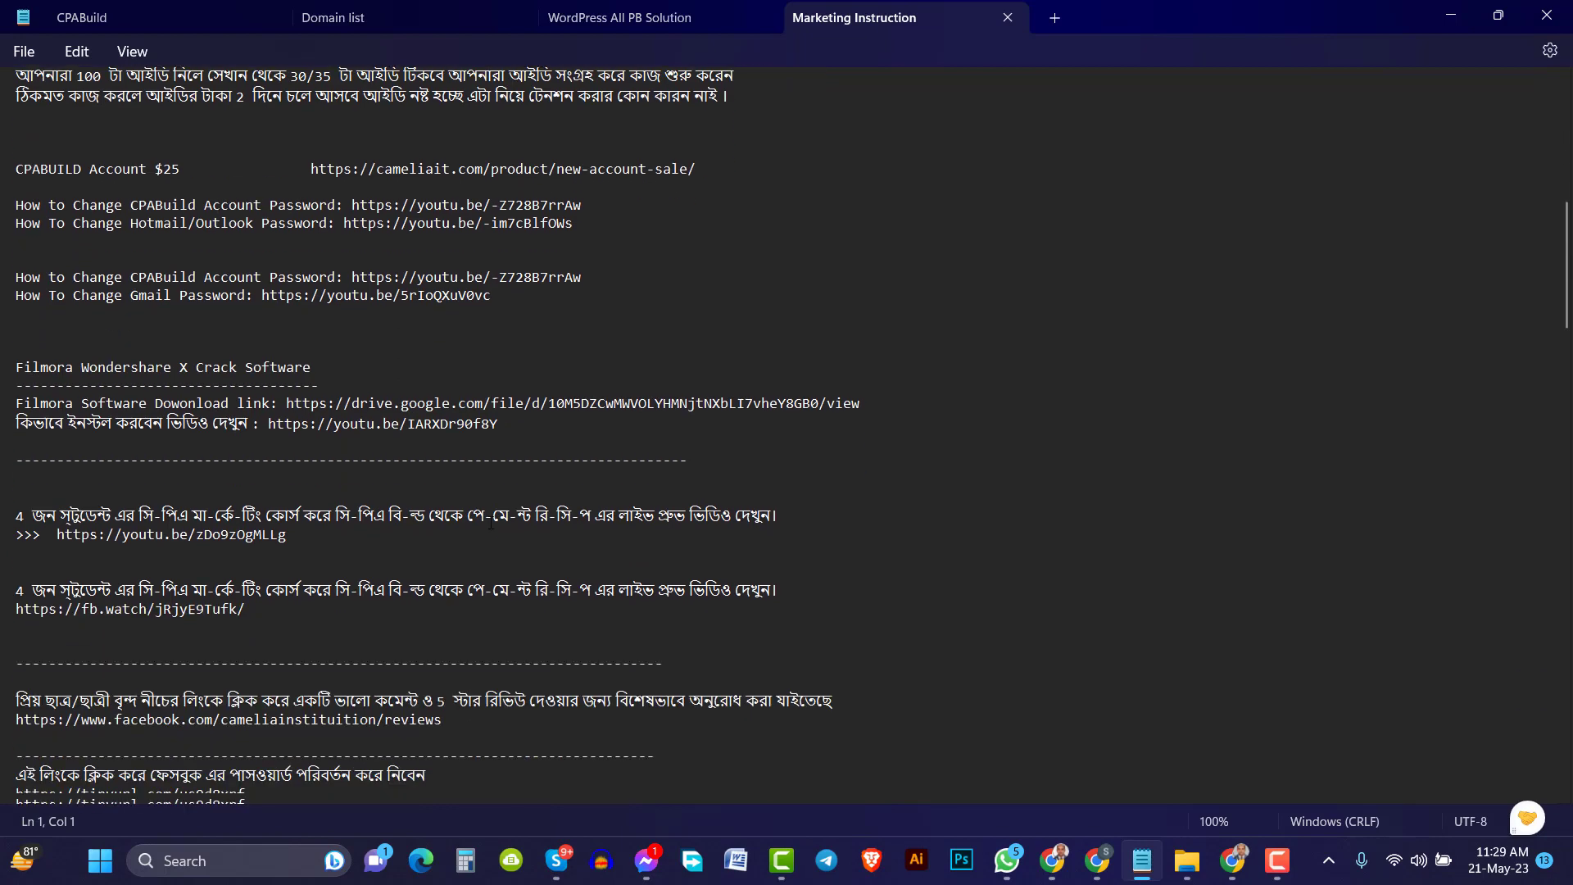
pyautogui.scroll(-5, 491, 522)
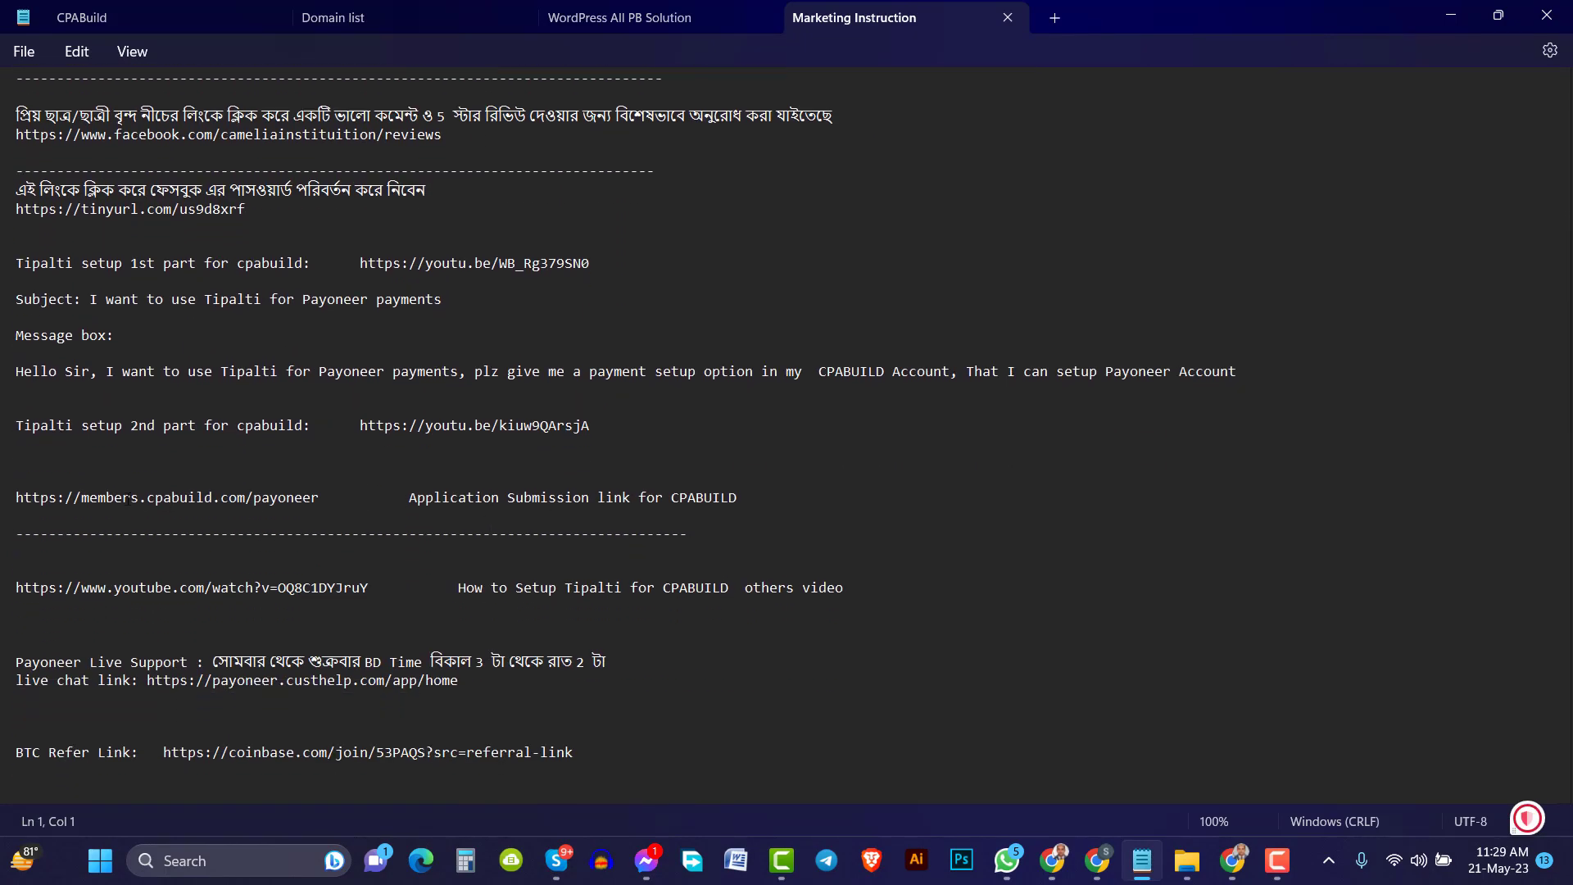
pyautogui.moveTo(16, 498); pyautogui.dragTo(321, 497)
pyautogui.rightClick(282, 503)
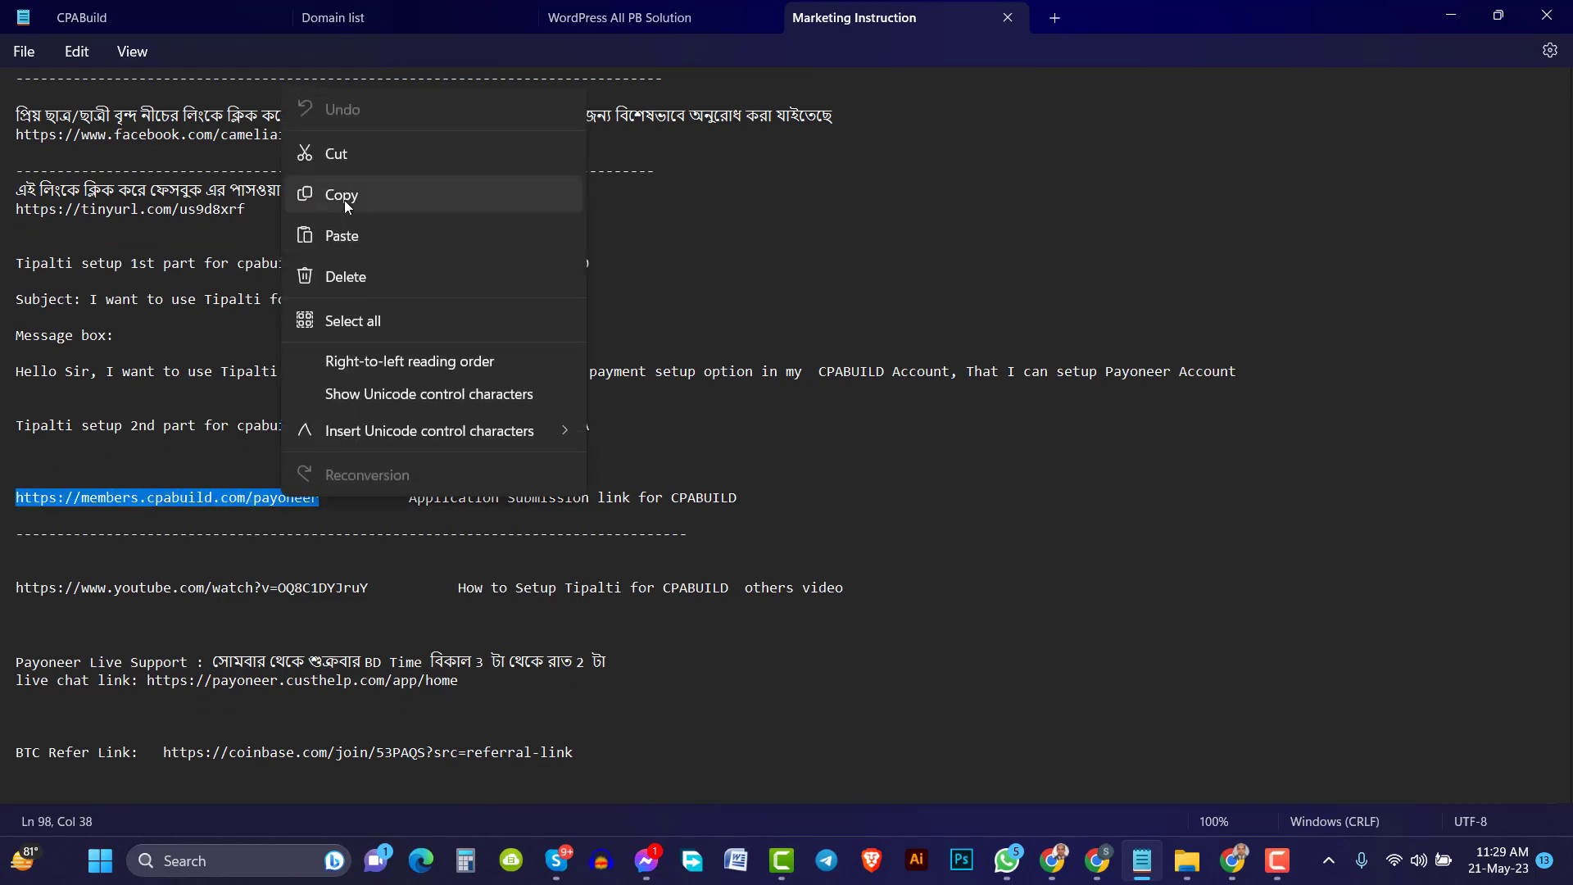
pyautogui.click(344, 199)
pyautogui.click(1448, 17)
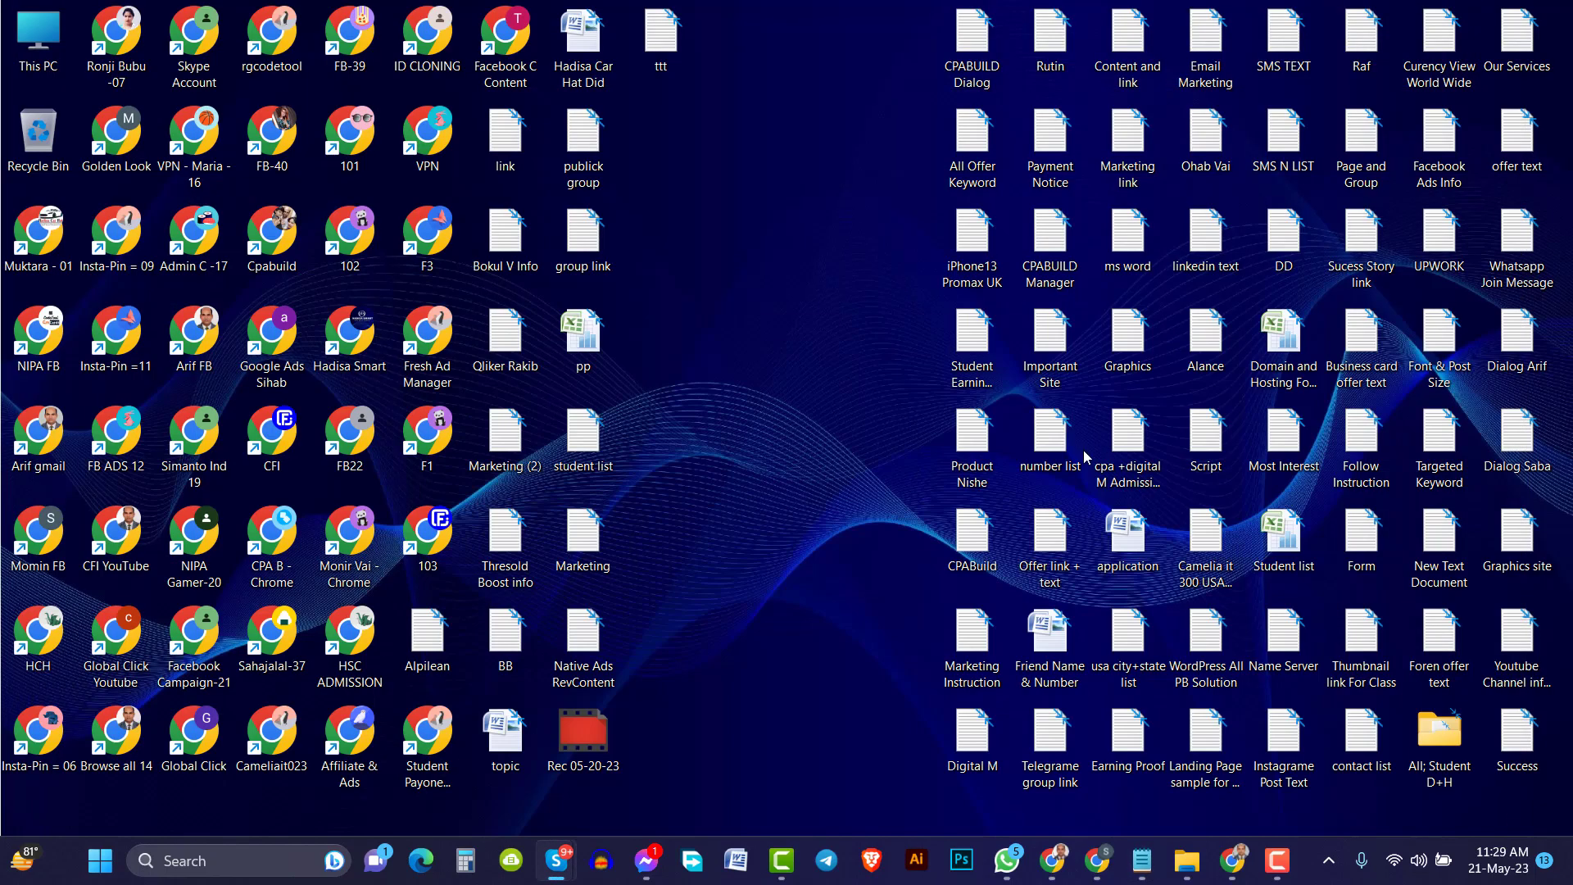